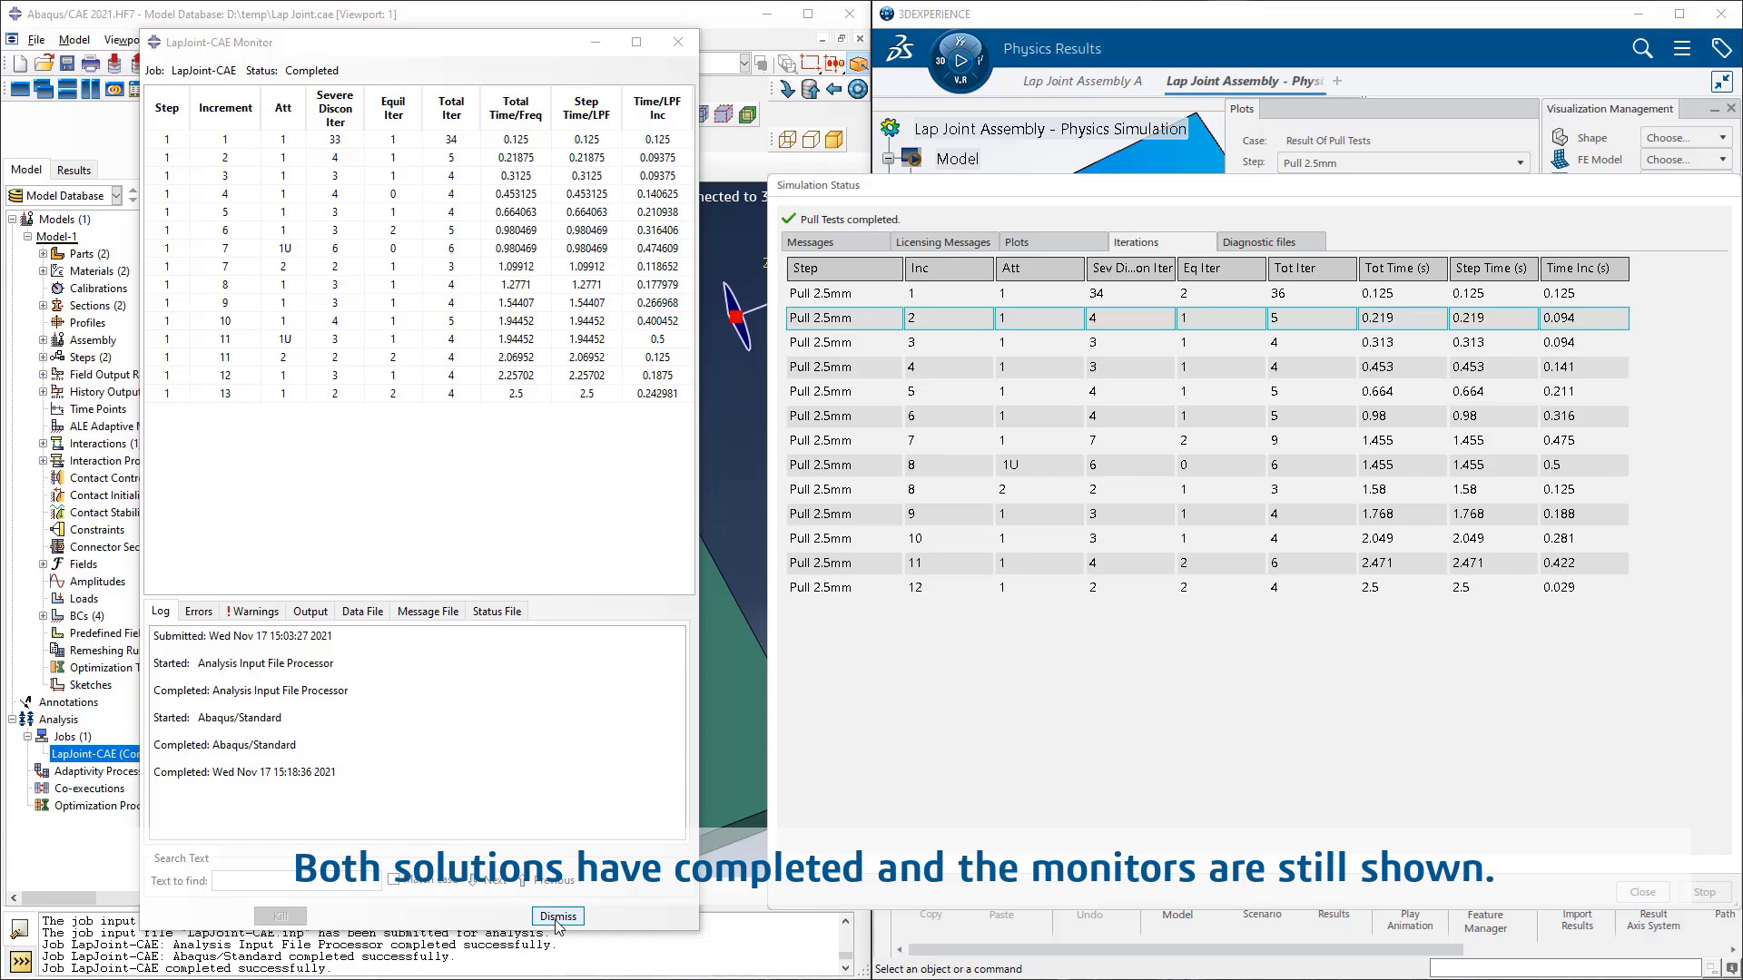
# Step: Close the LapJoint-CAE job monitor and the Pull Tests simulation status window
pyautogui.click(557, 917)
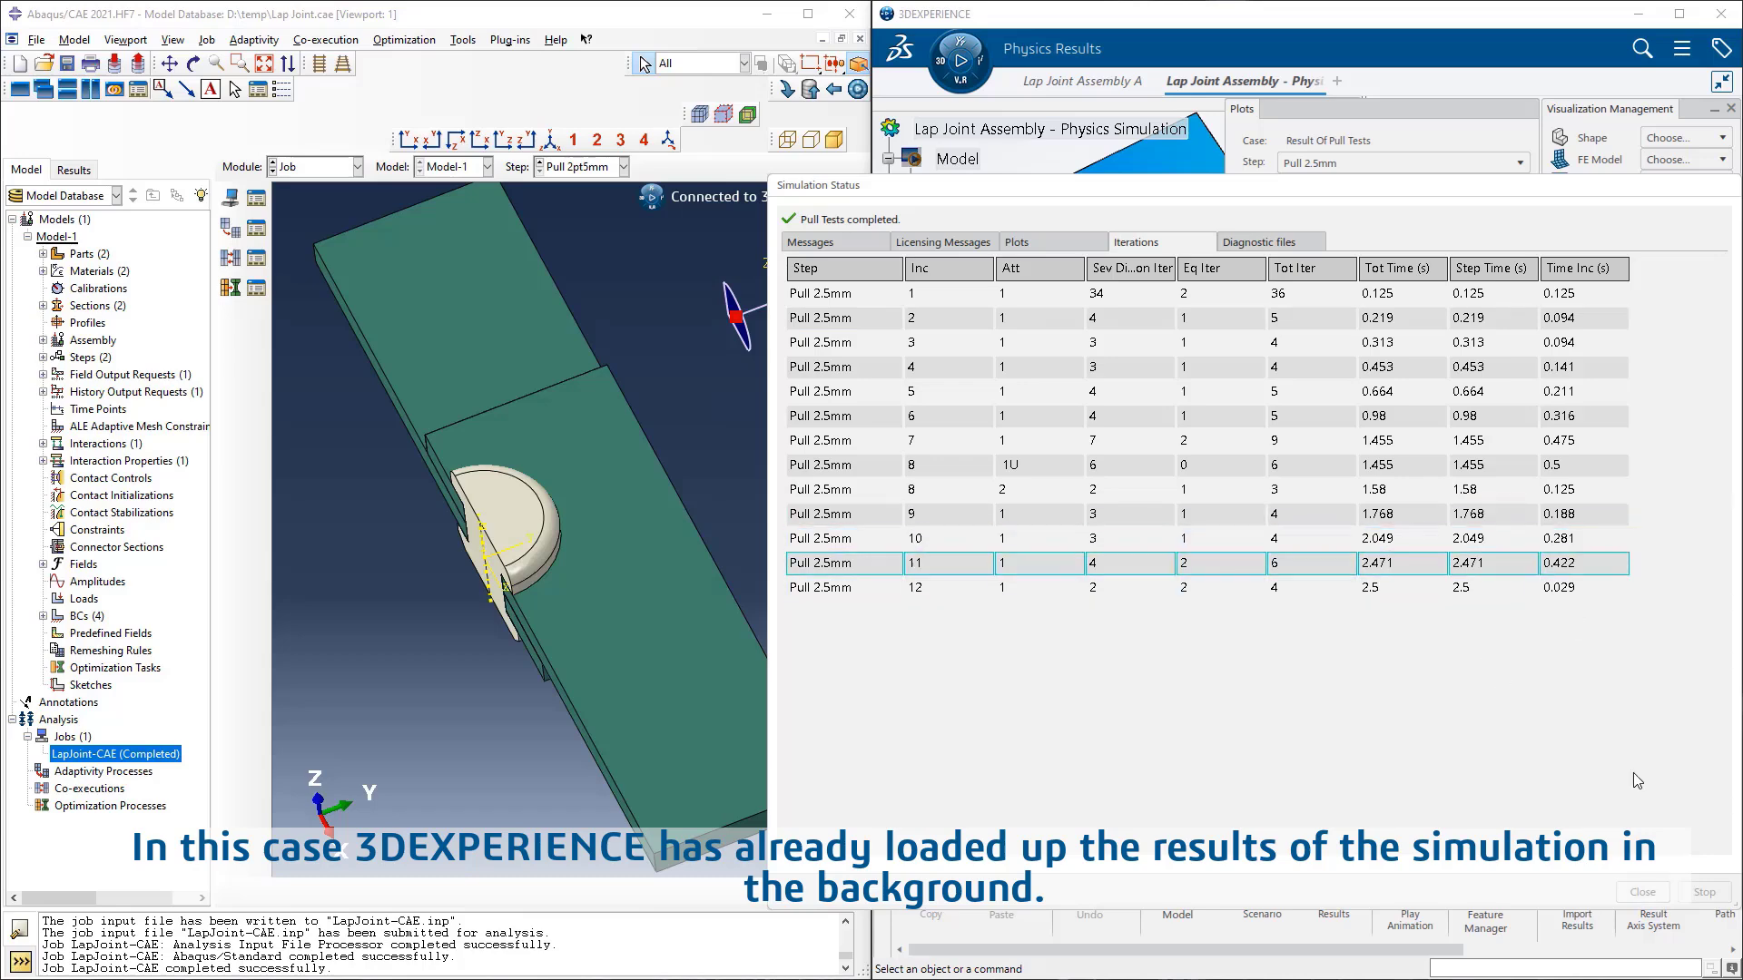
pyautogui.click(1639, 892)
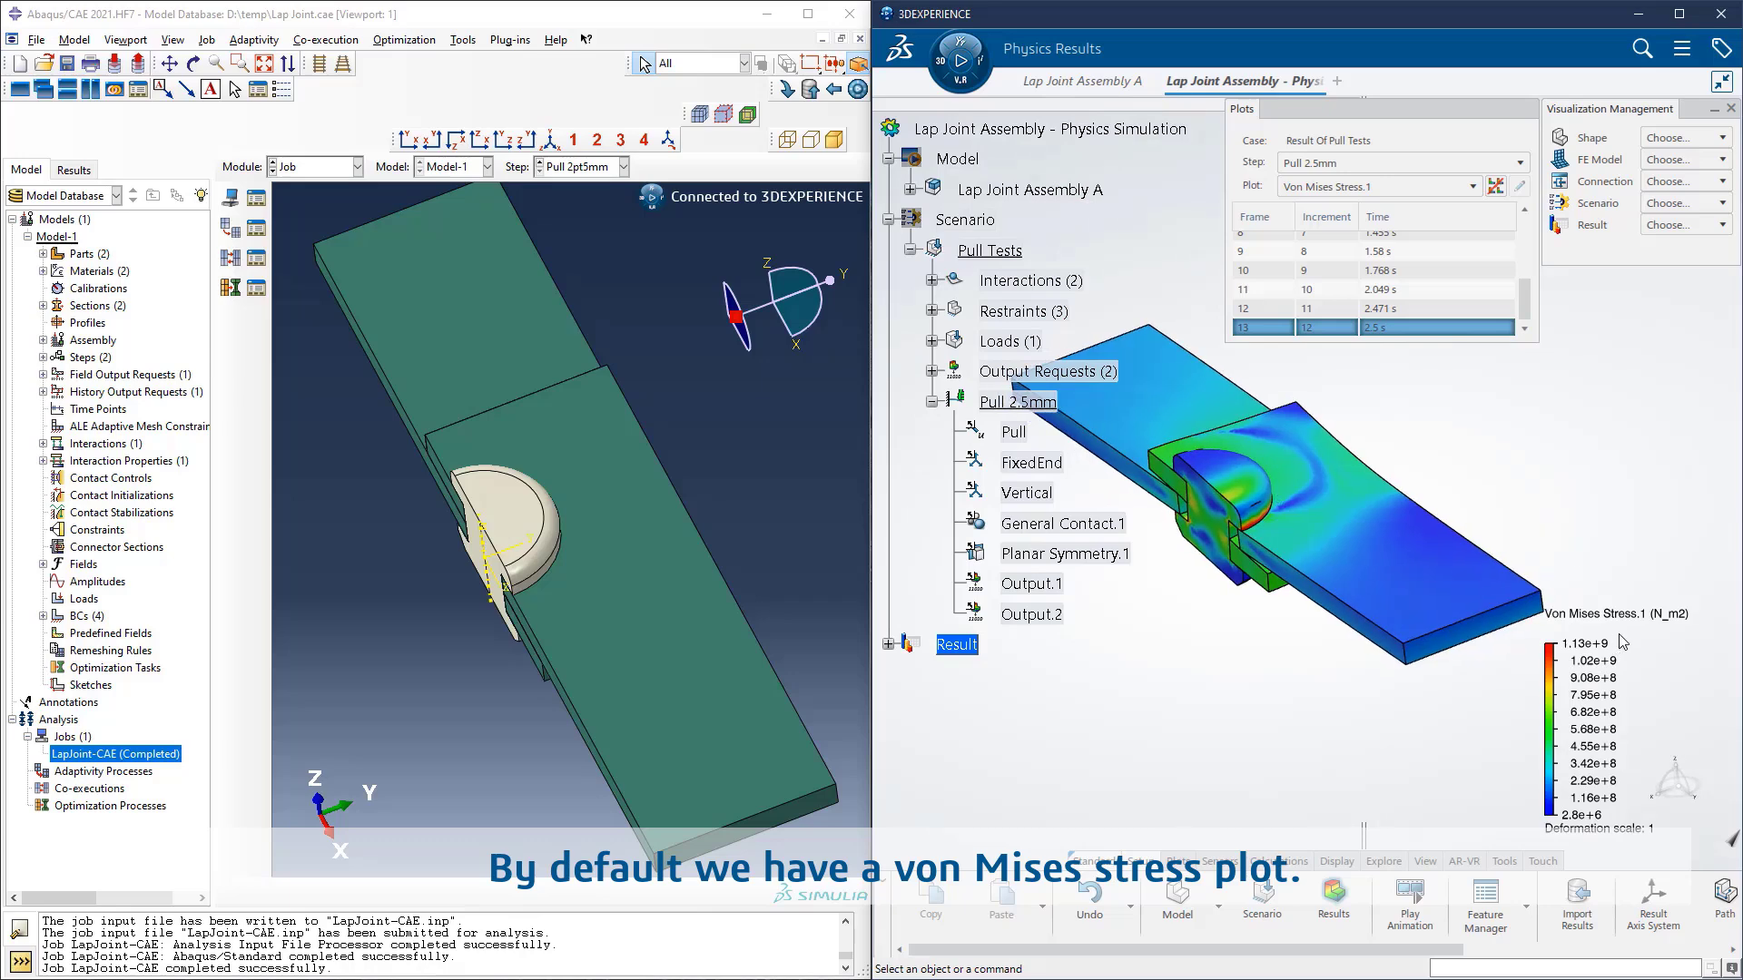
# Step: Set the von Mises stress legend limits in 3DEXPERIENCE to a maximum of 1e9 and a minimum of 0
pyautogui.click(1597, 704)
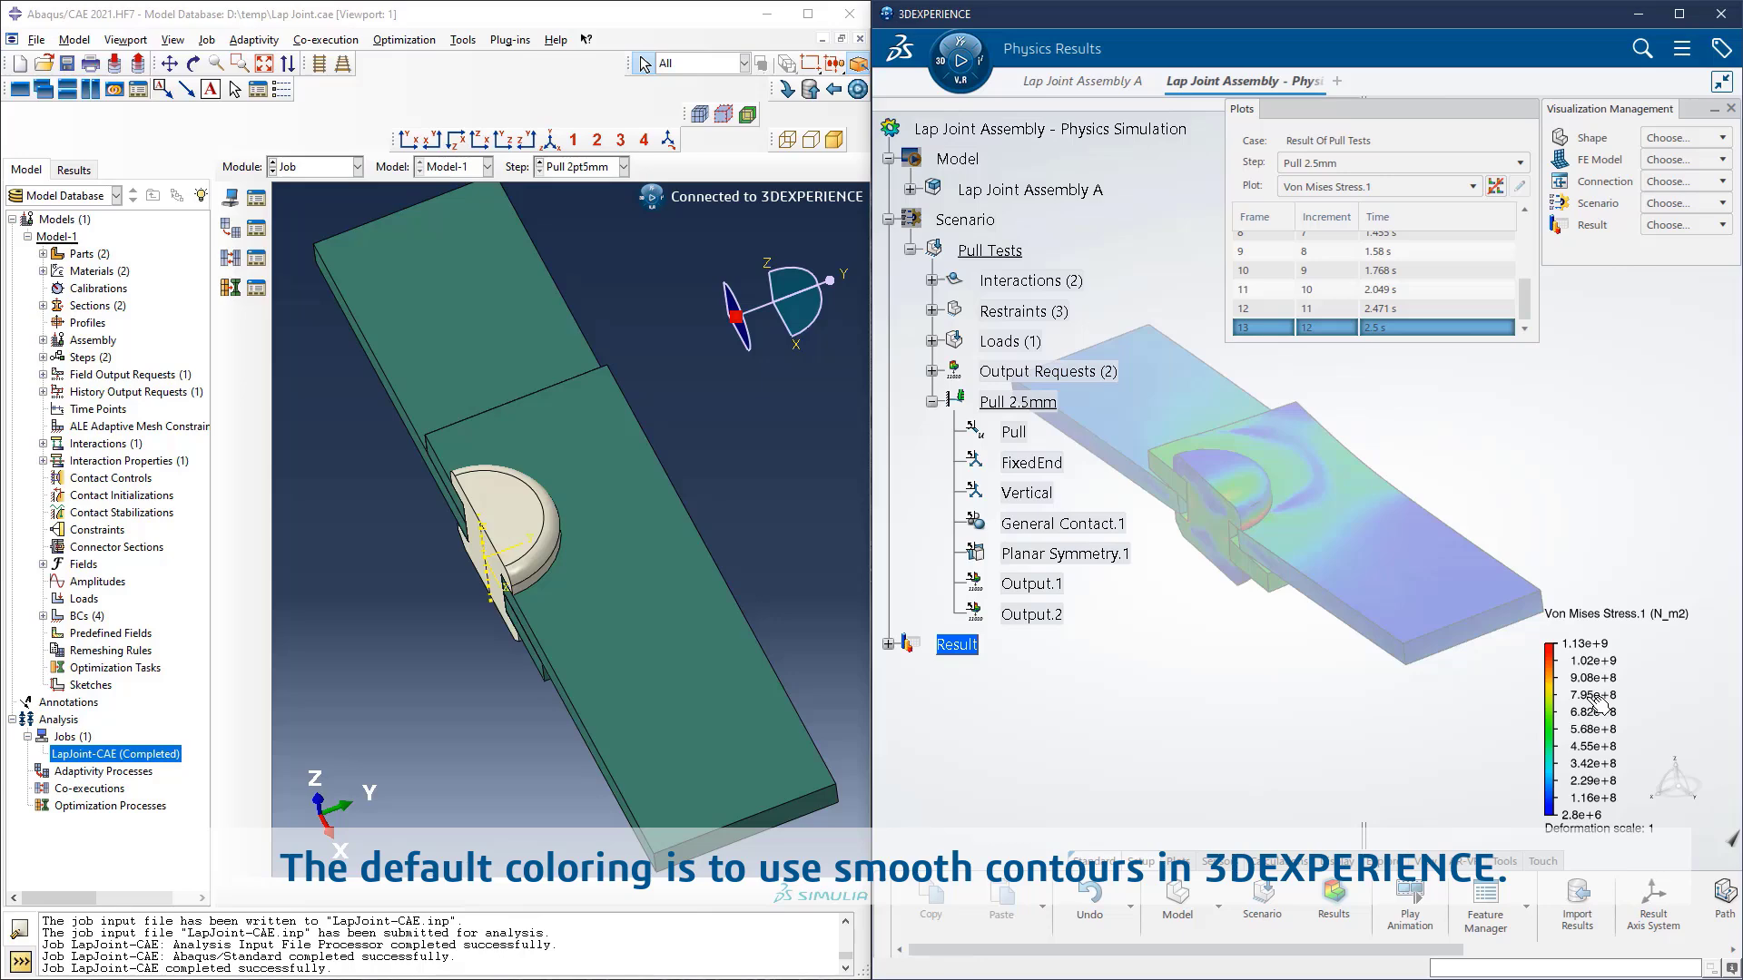
pyautogui.doubleClick(1599, 704)
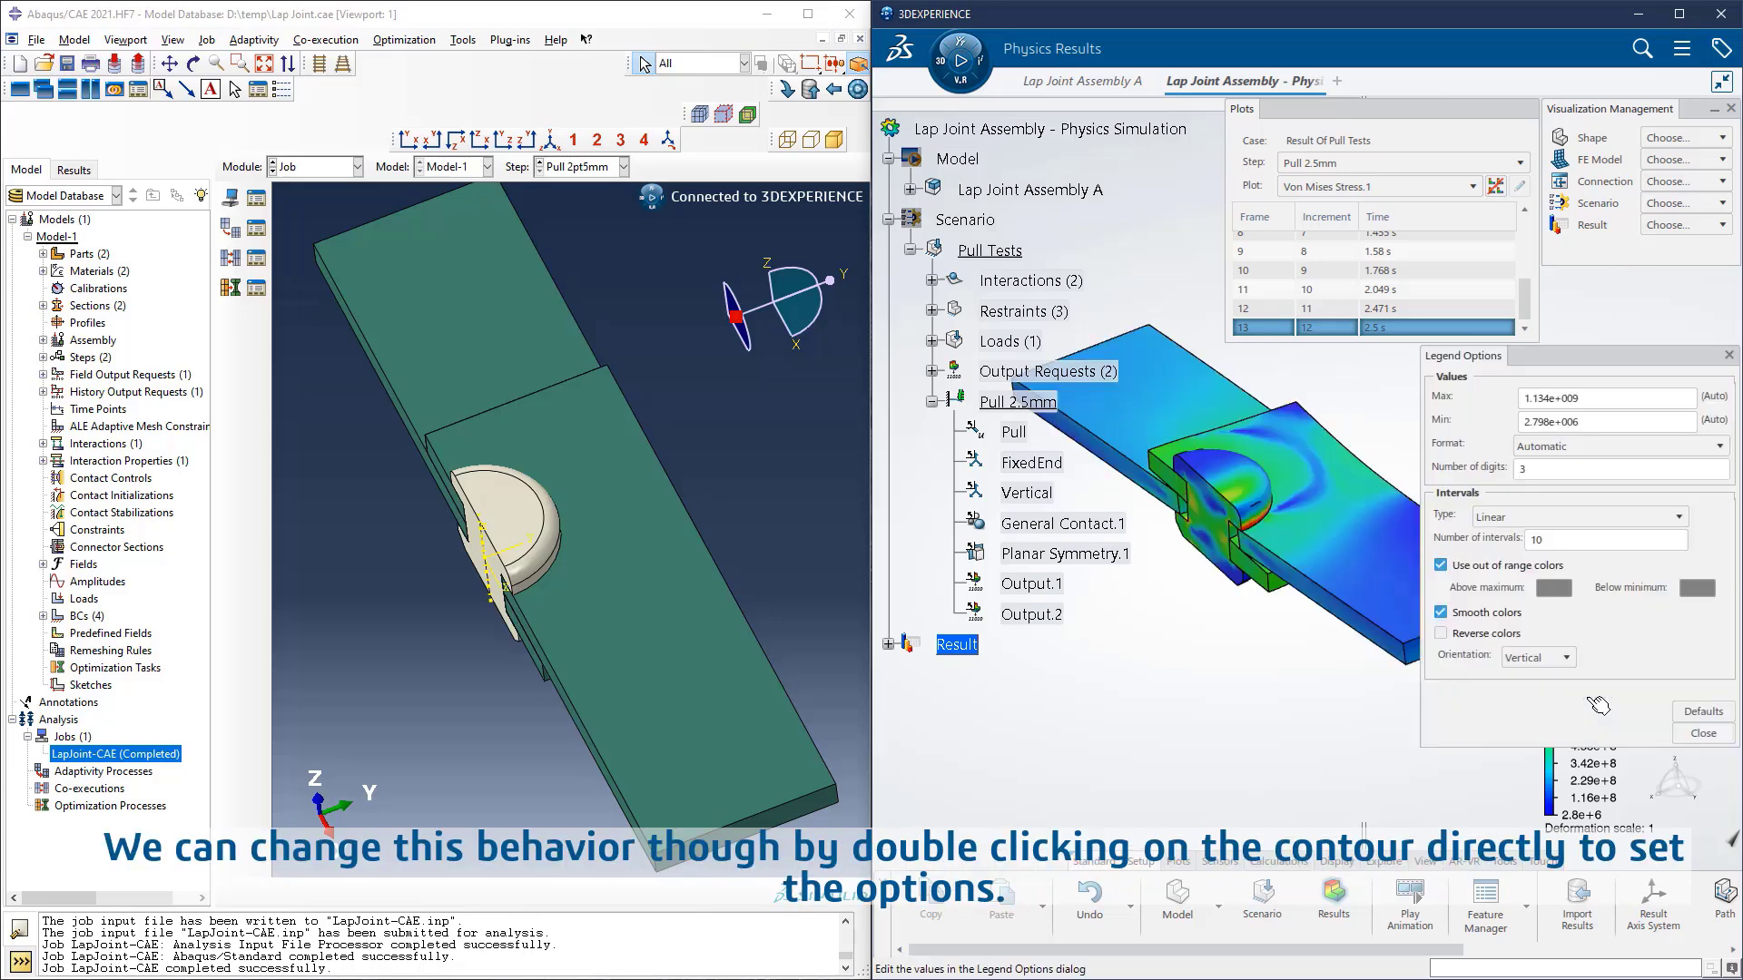
pyautogui.doubleClick(1553, 395)
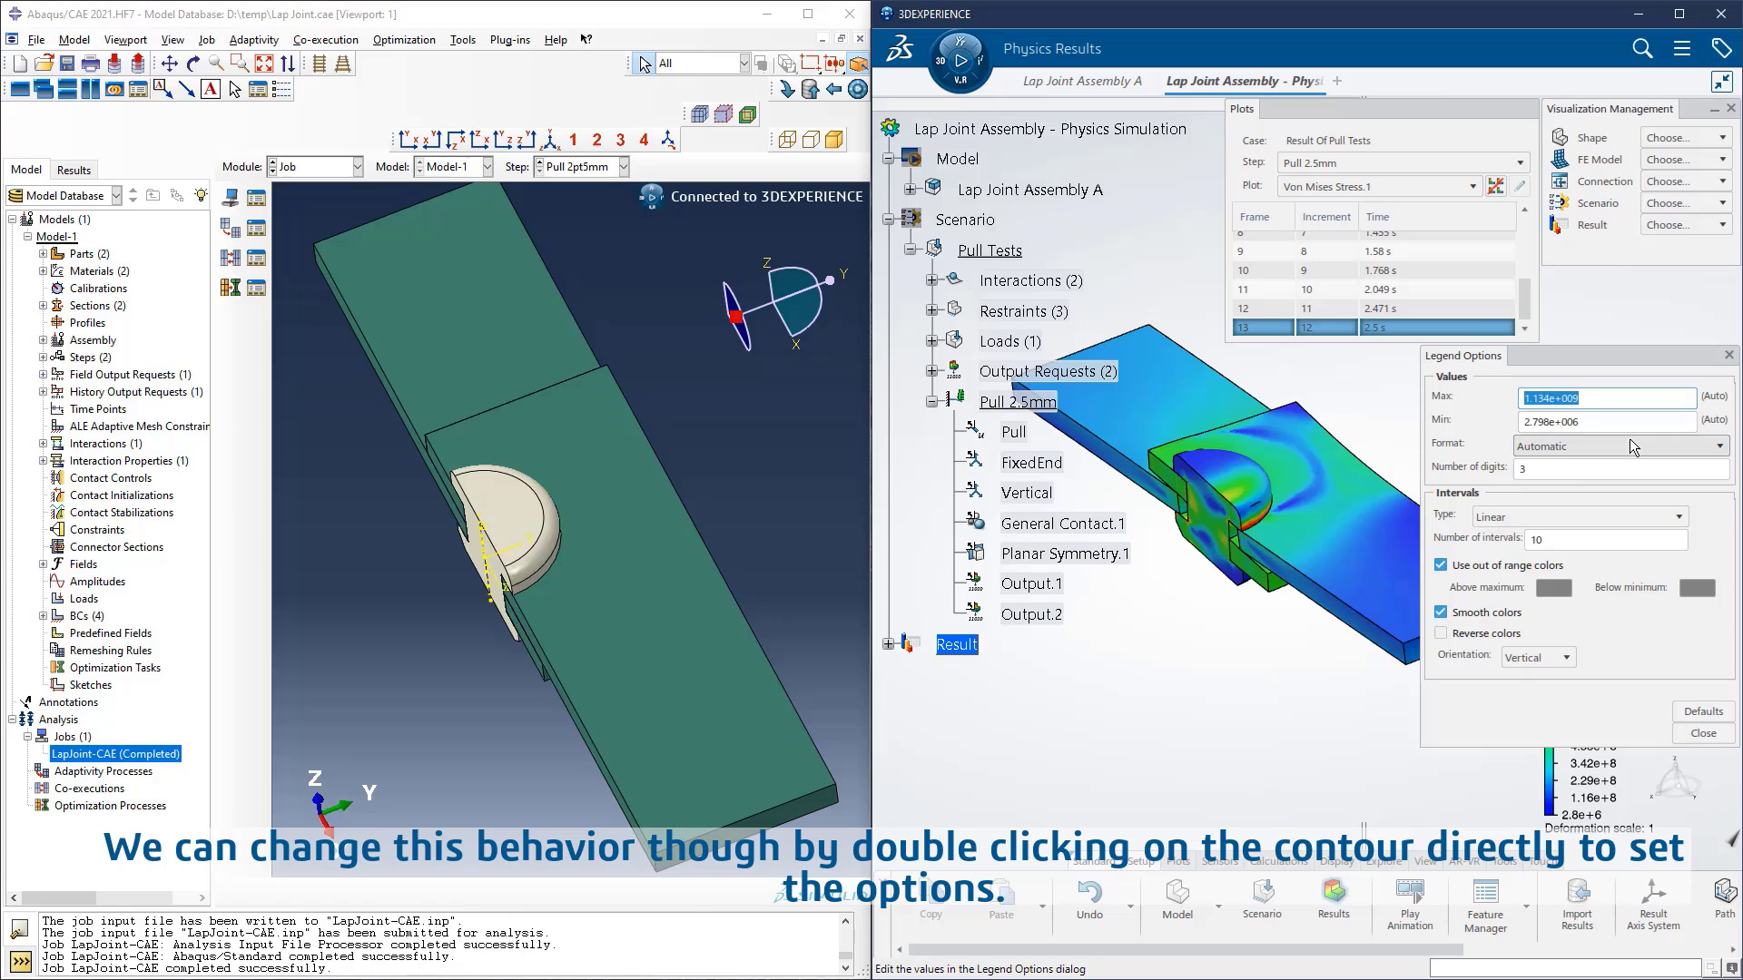
pyautogui.write('1.1341e9')
pyautogui.moveTo(1687, 399); pyautogui.dragTo(1420, 408)
pyautogui.write('1')
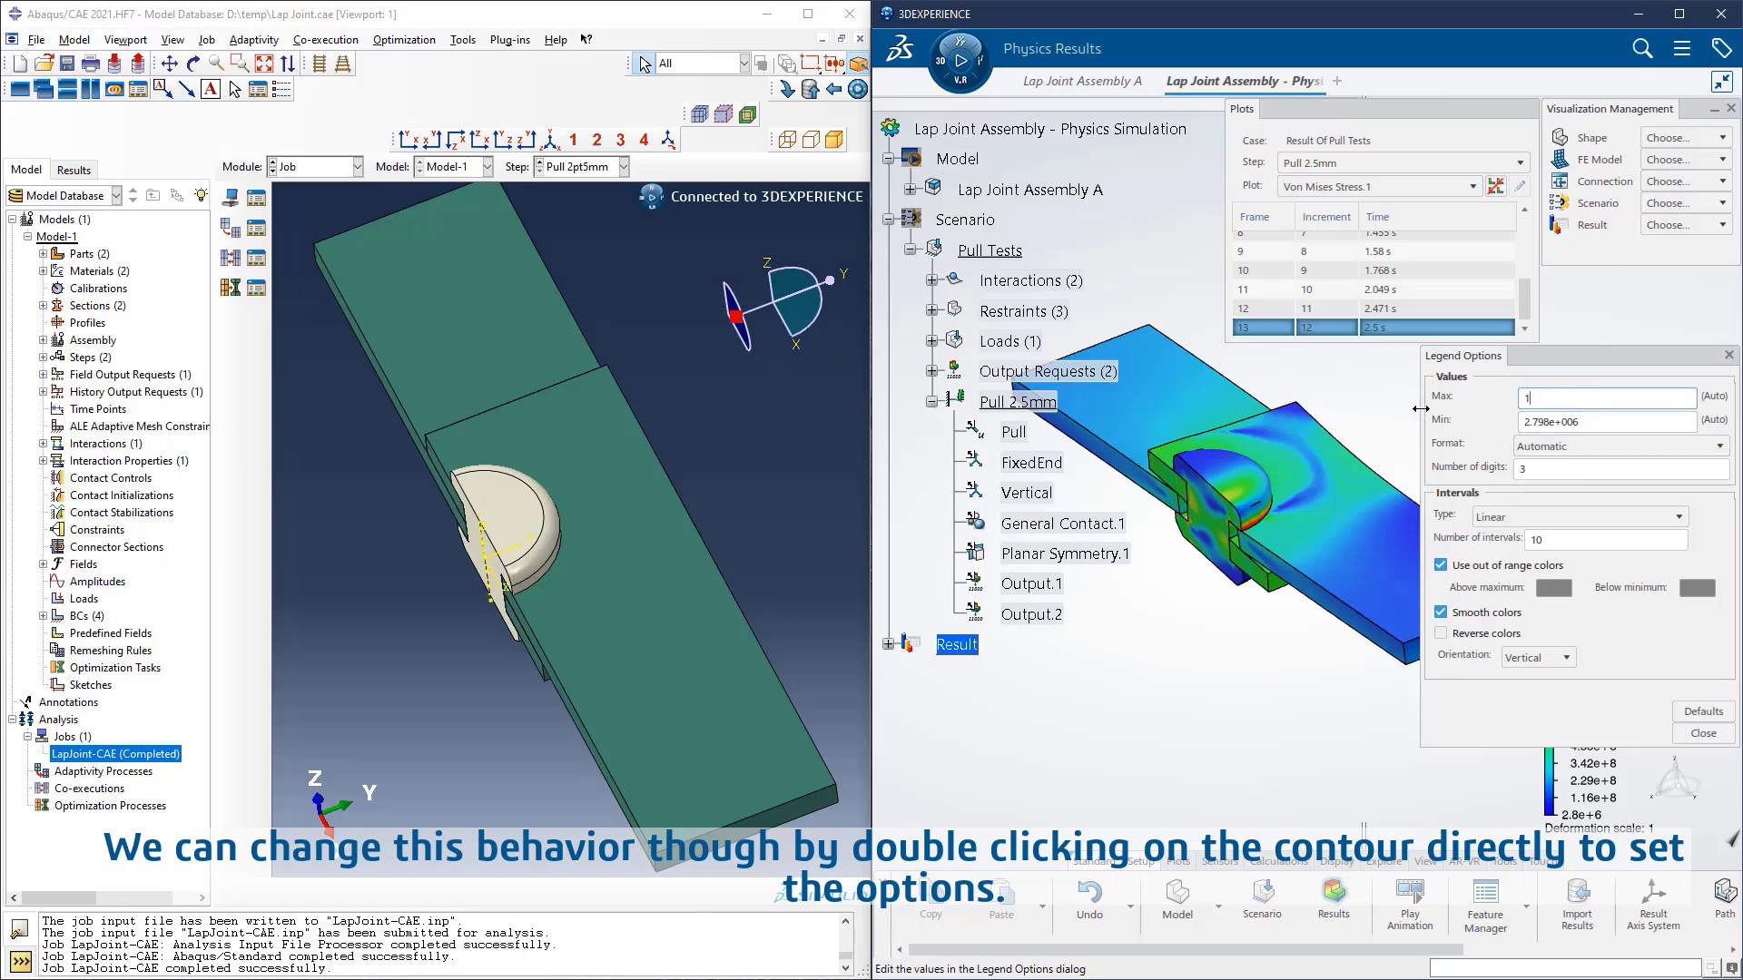
pyautogui.write('e+009')
pyautogui.press('Tab')
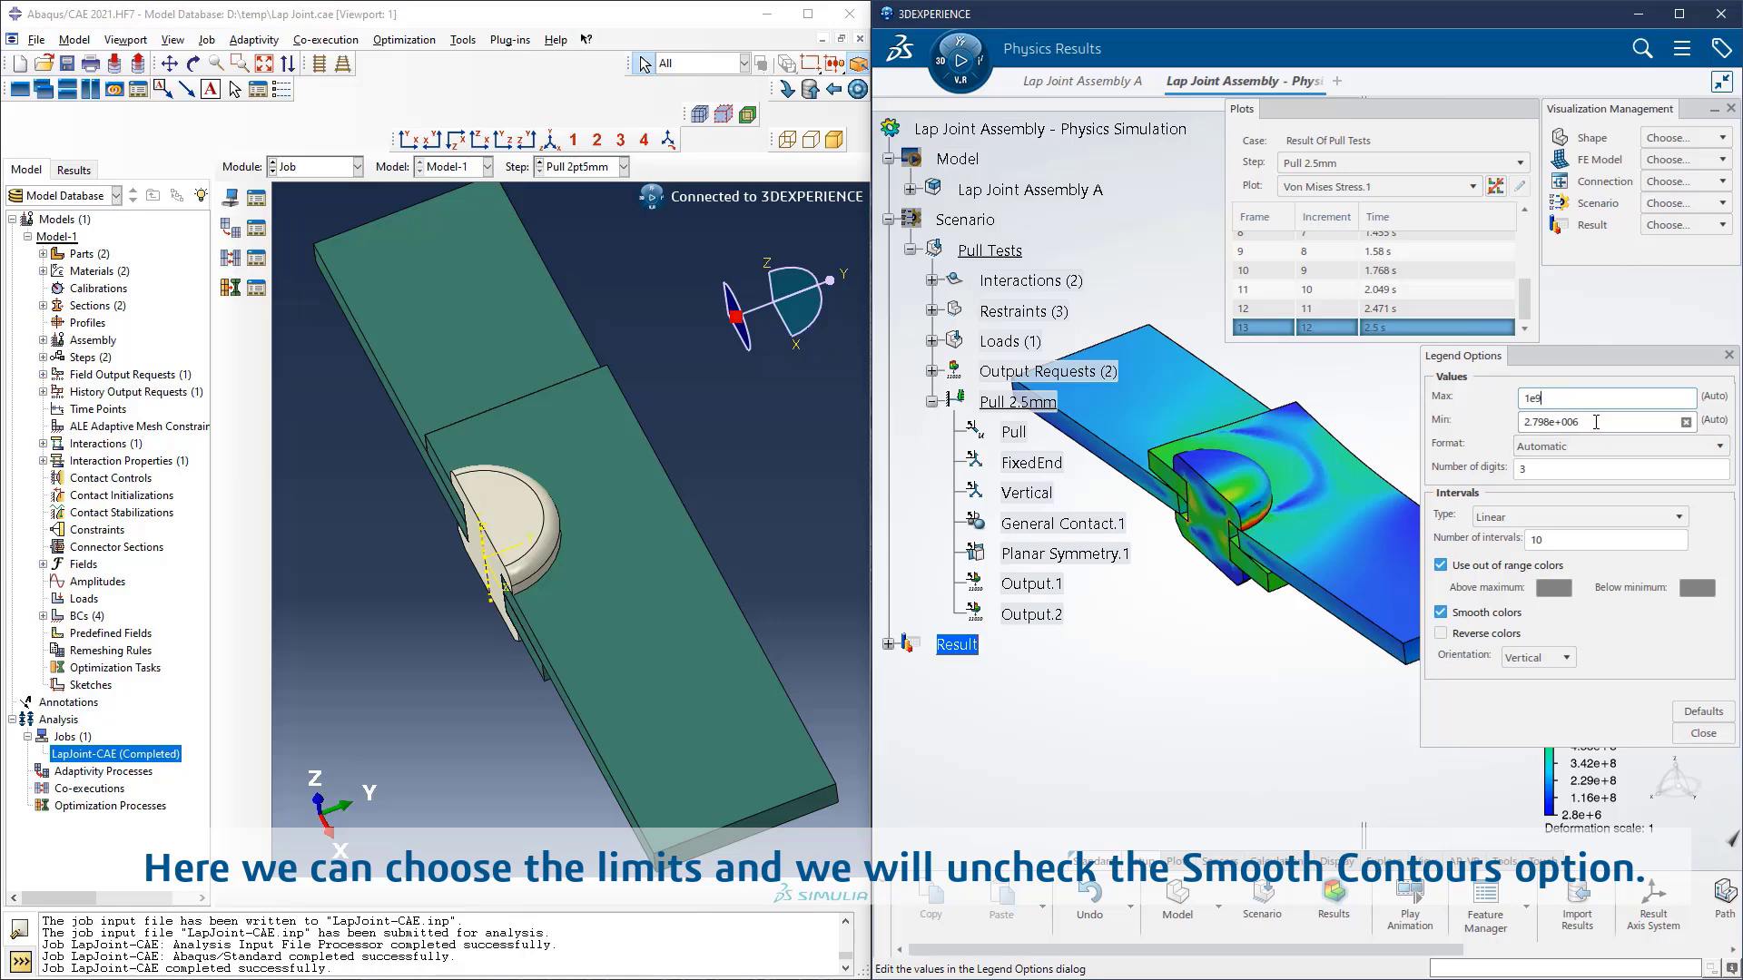
pyautogui.write('0')
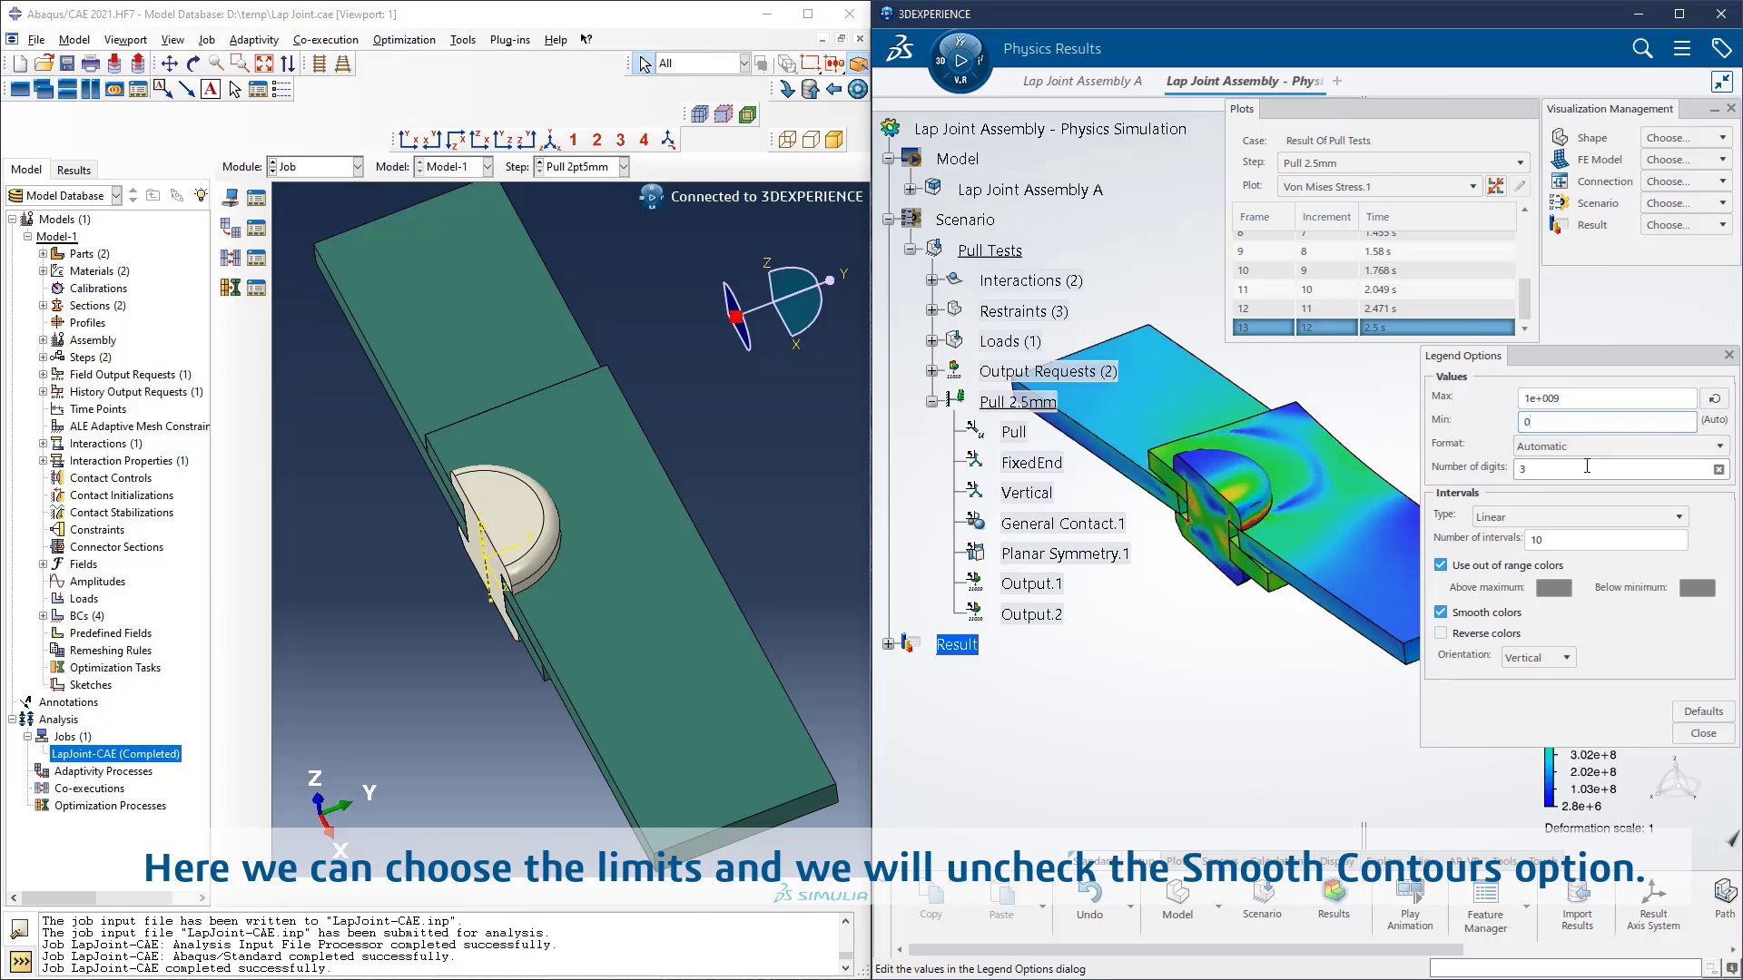
# Step: Turn off smooth colors for the von Mises stress legend and close its options
pyautogui.click(1545, 542)
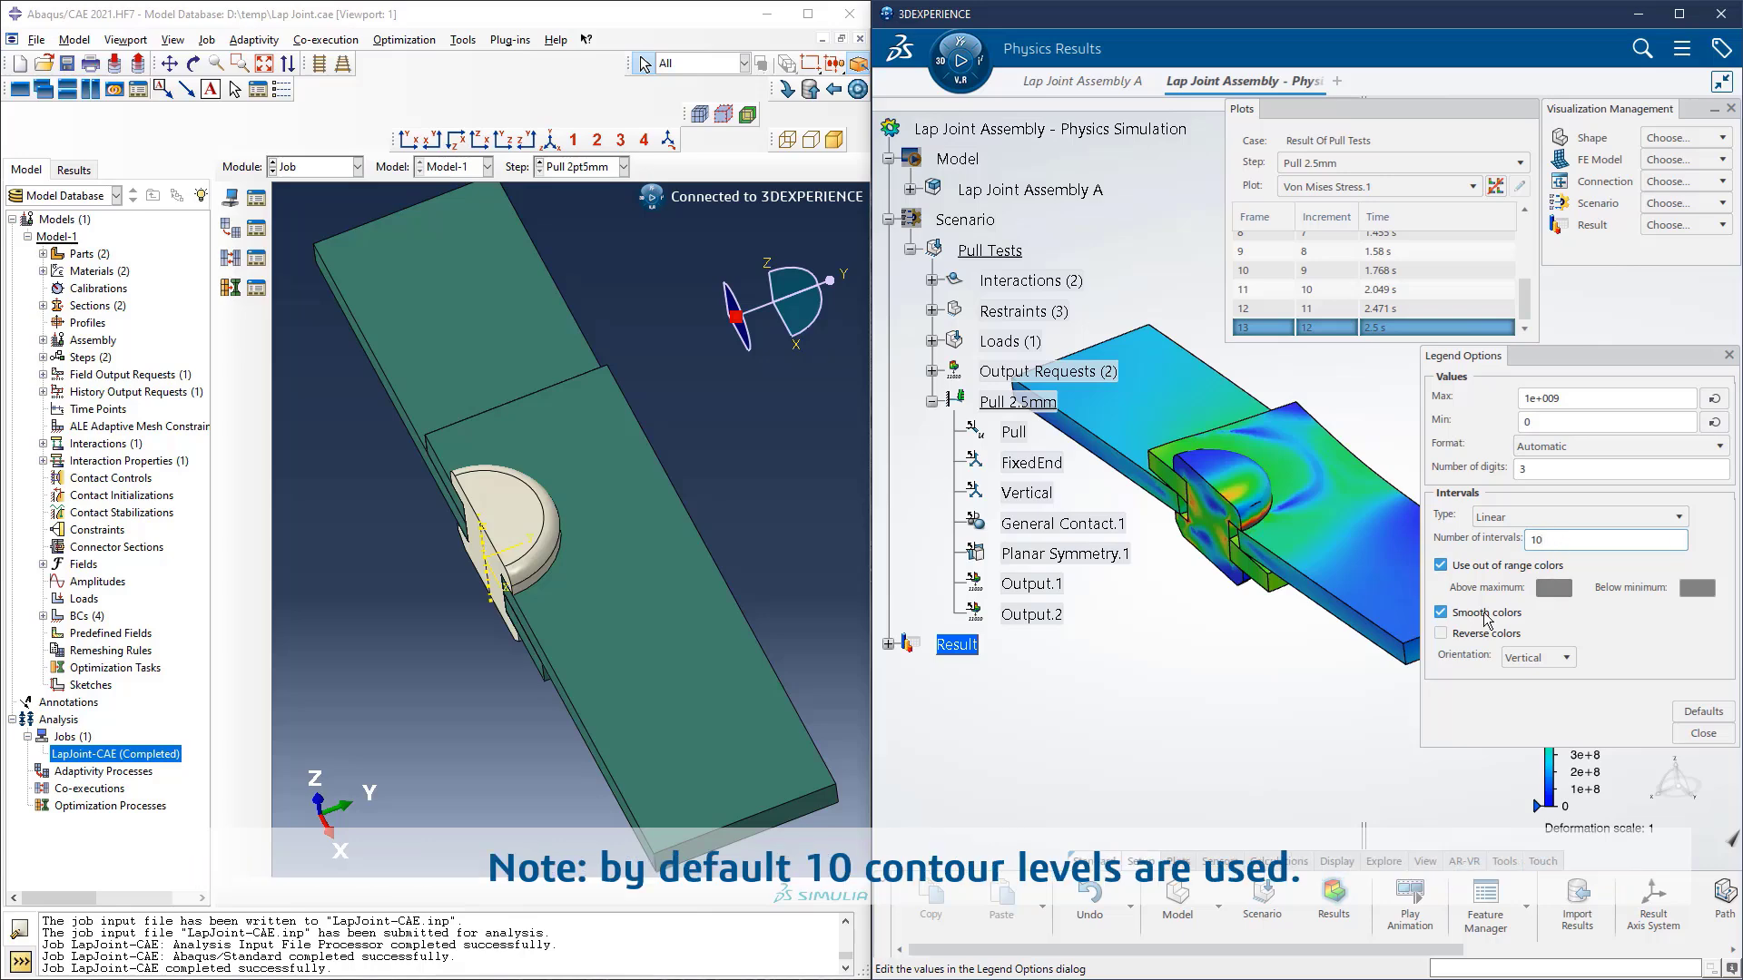
pyautogui.click(1703, 734)
pyautogui.scroll(5, 1483, 485)
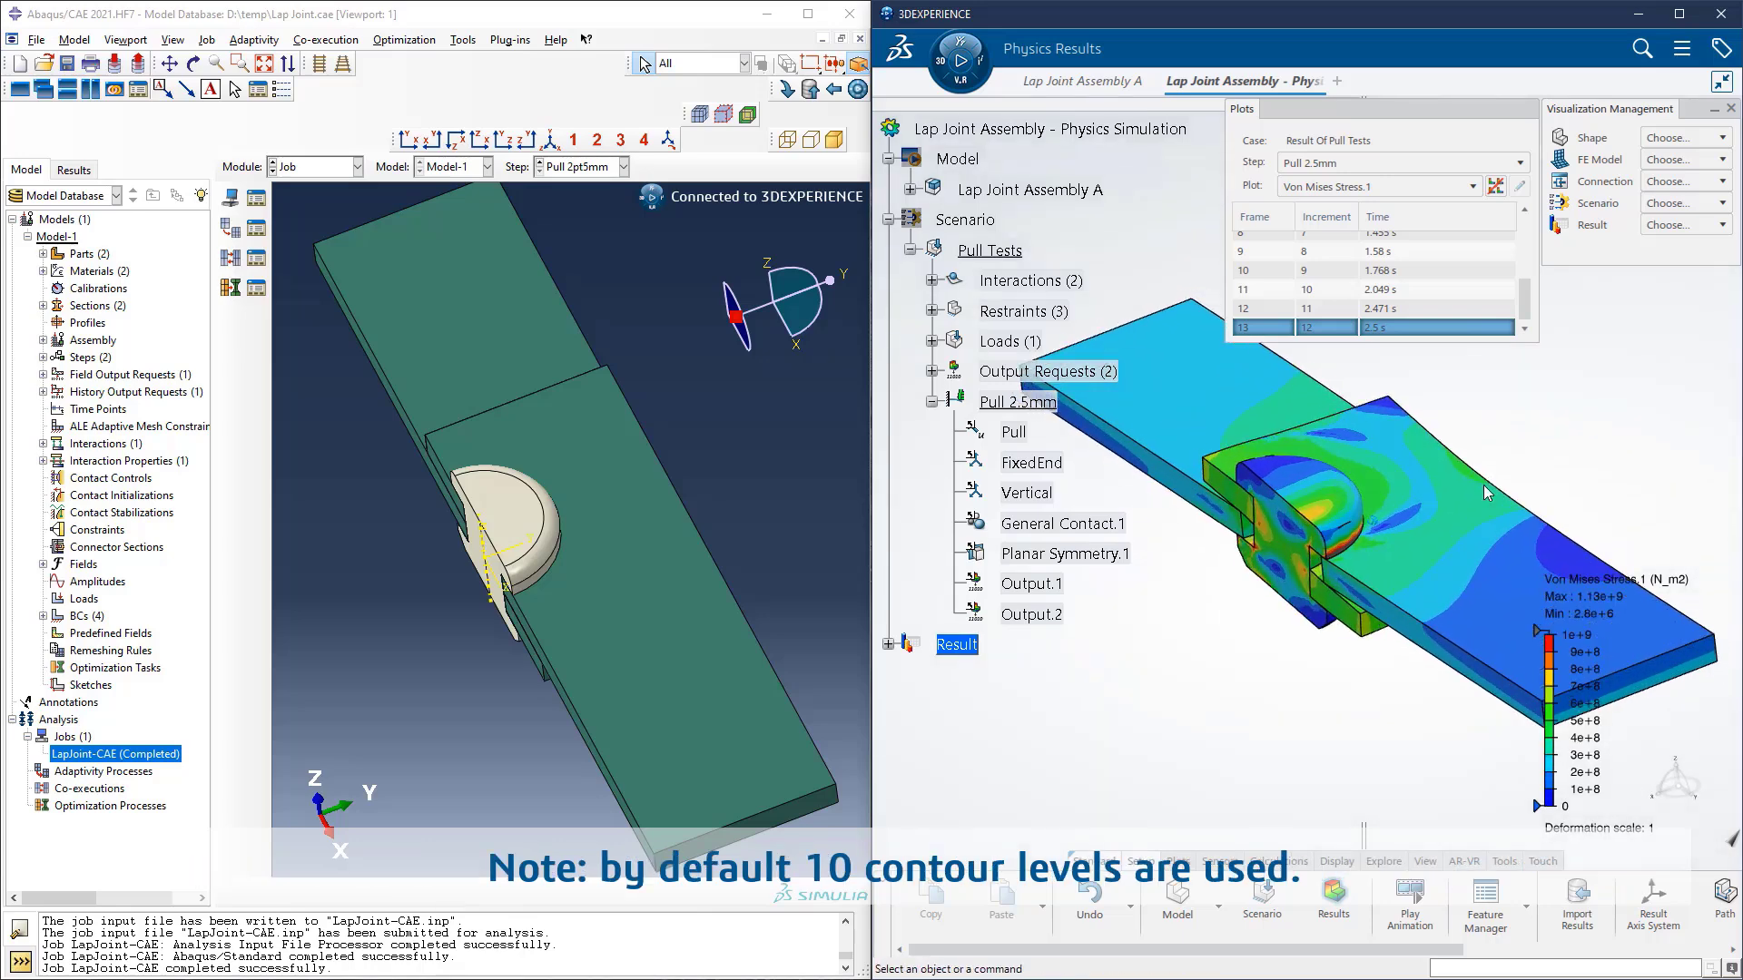
pyautogui.moveTo(1483, 485); pyautogui.dragTo(1463, 501, button='middle')
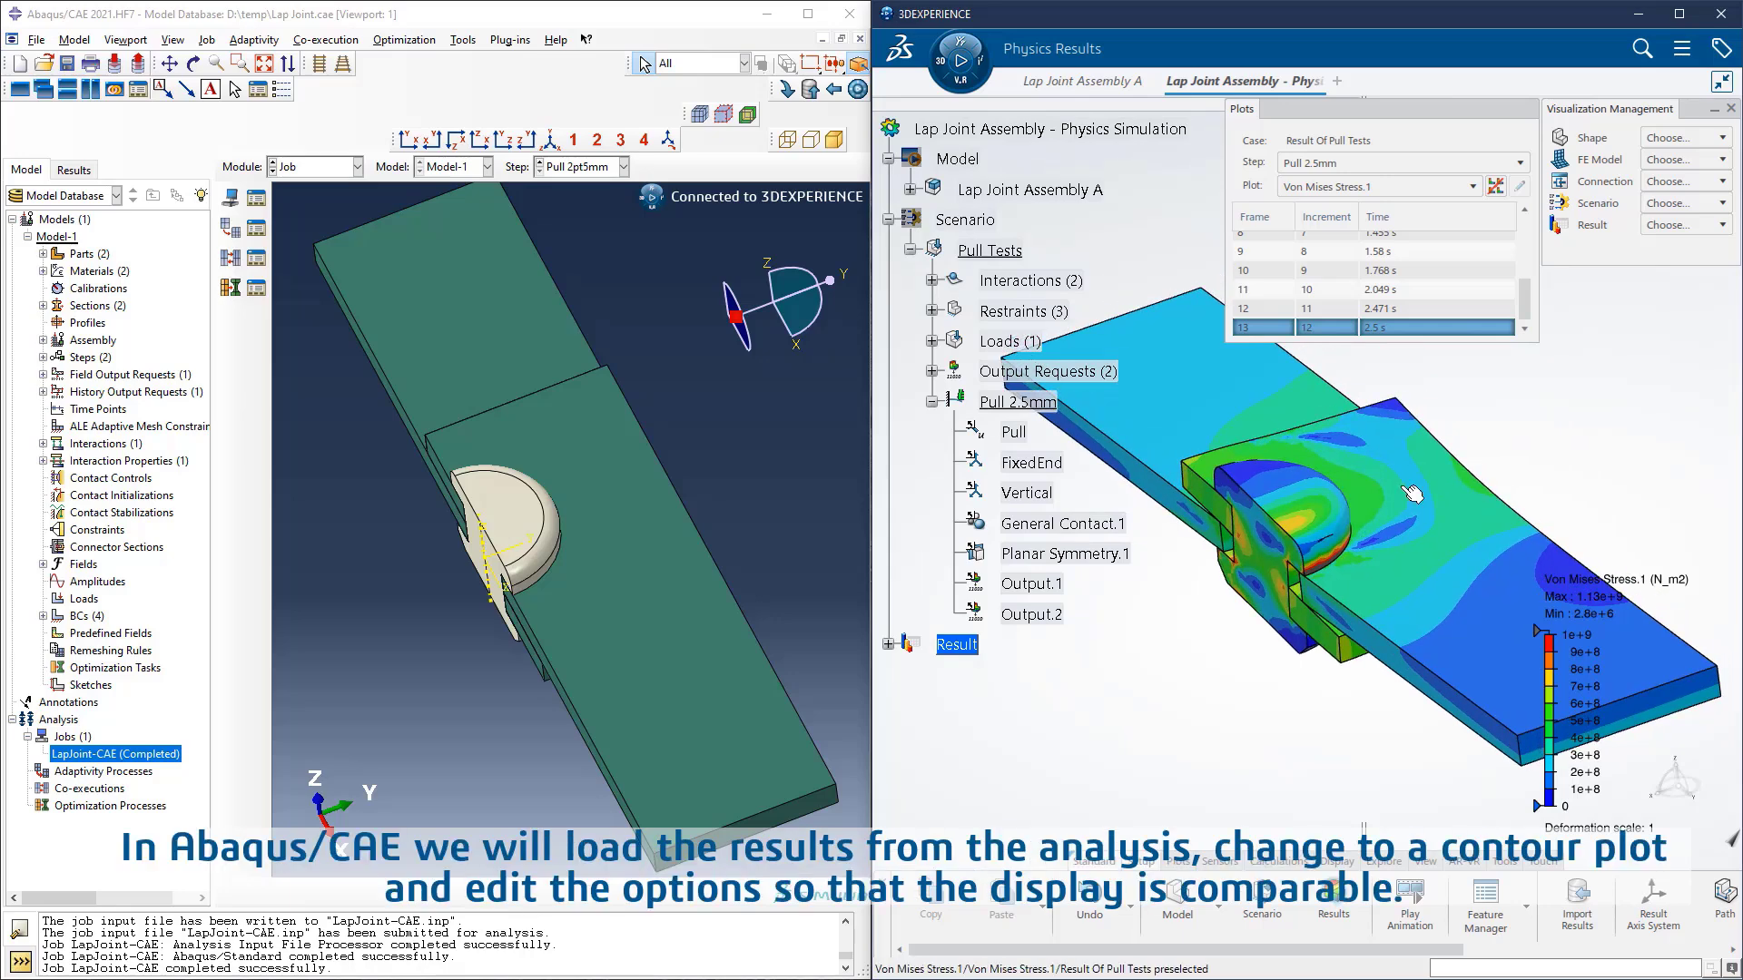
# Step: Switch to Abaqus/CAE, load the LapJoint-CAE job results and display them as a stress contour plot without mesh edges
pyautogui.click(455, 11)
pyautogui.rightClick(107, 757)
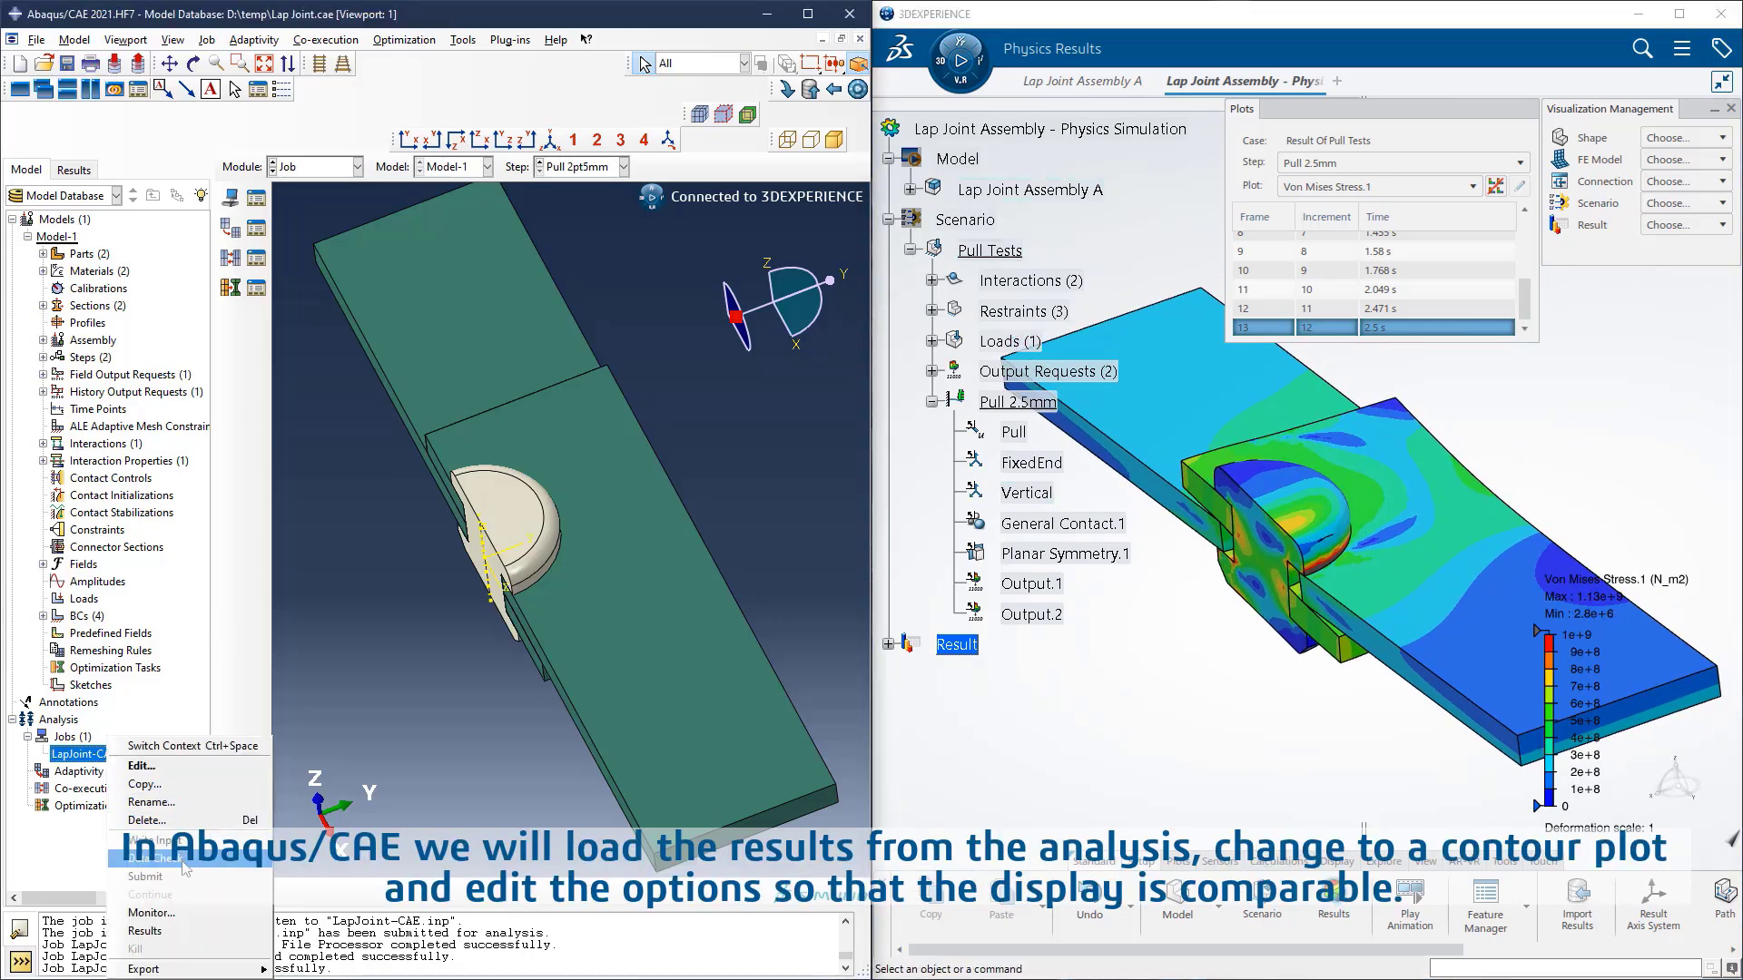
pyautogui.click(185, 937)
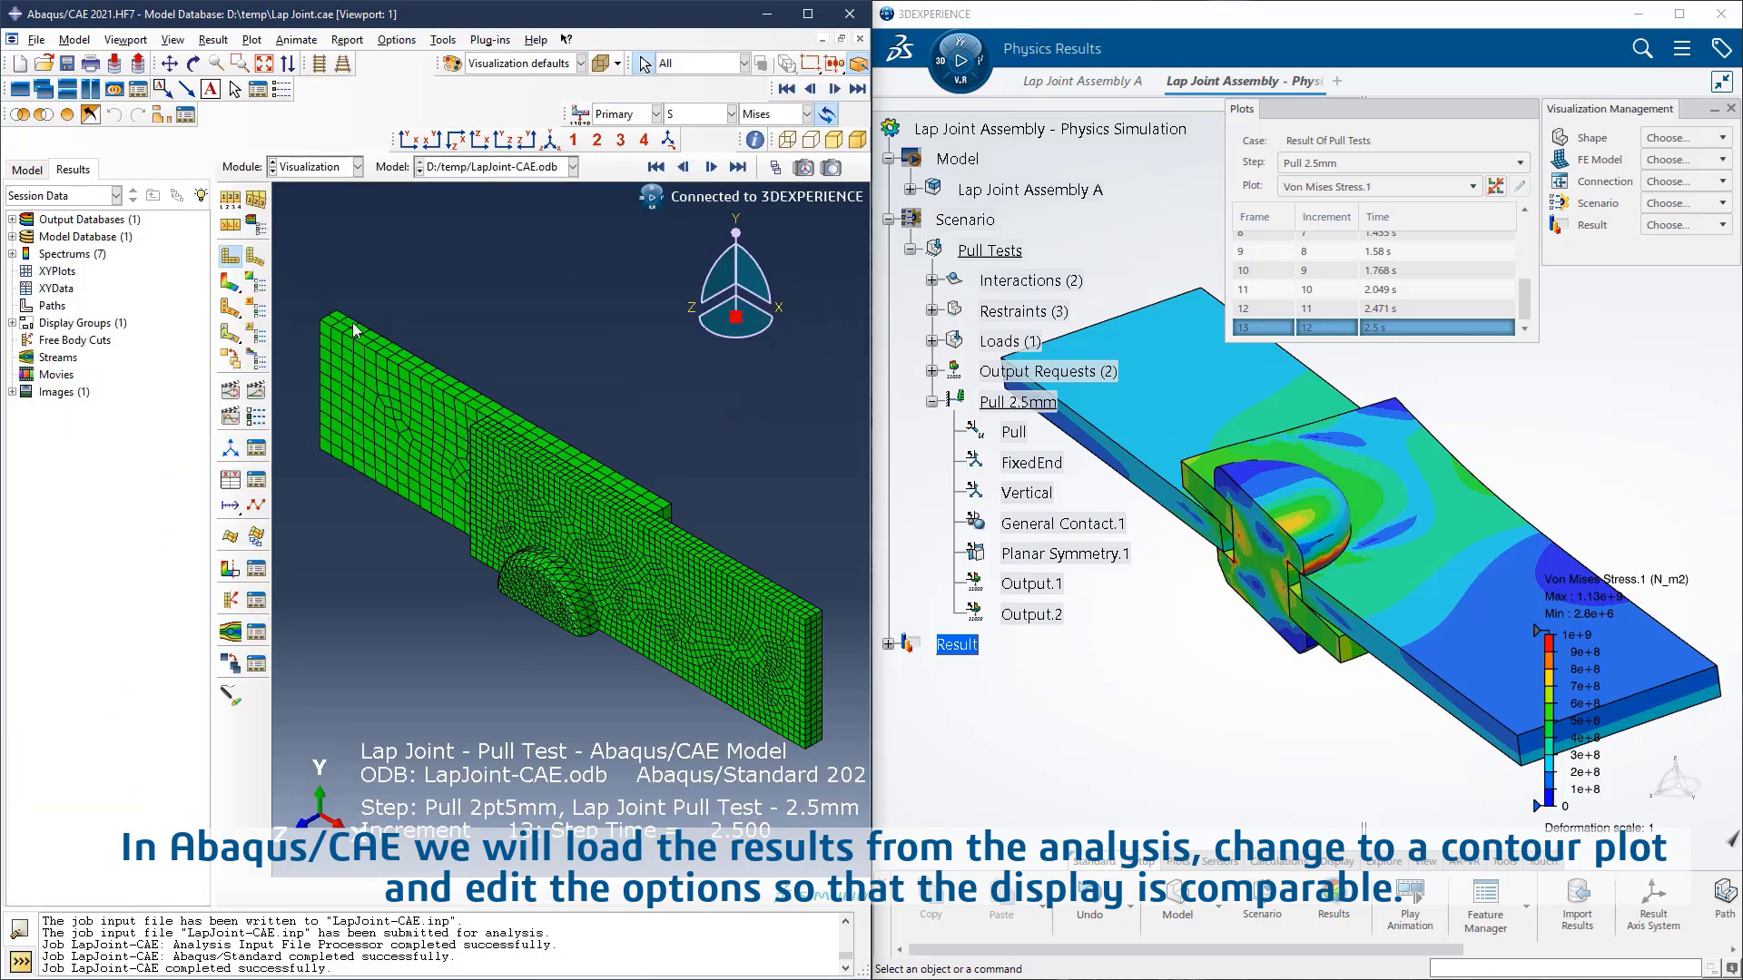
pyautogui.click(232, 285)
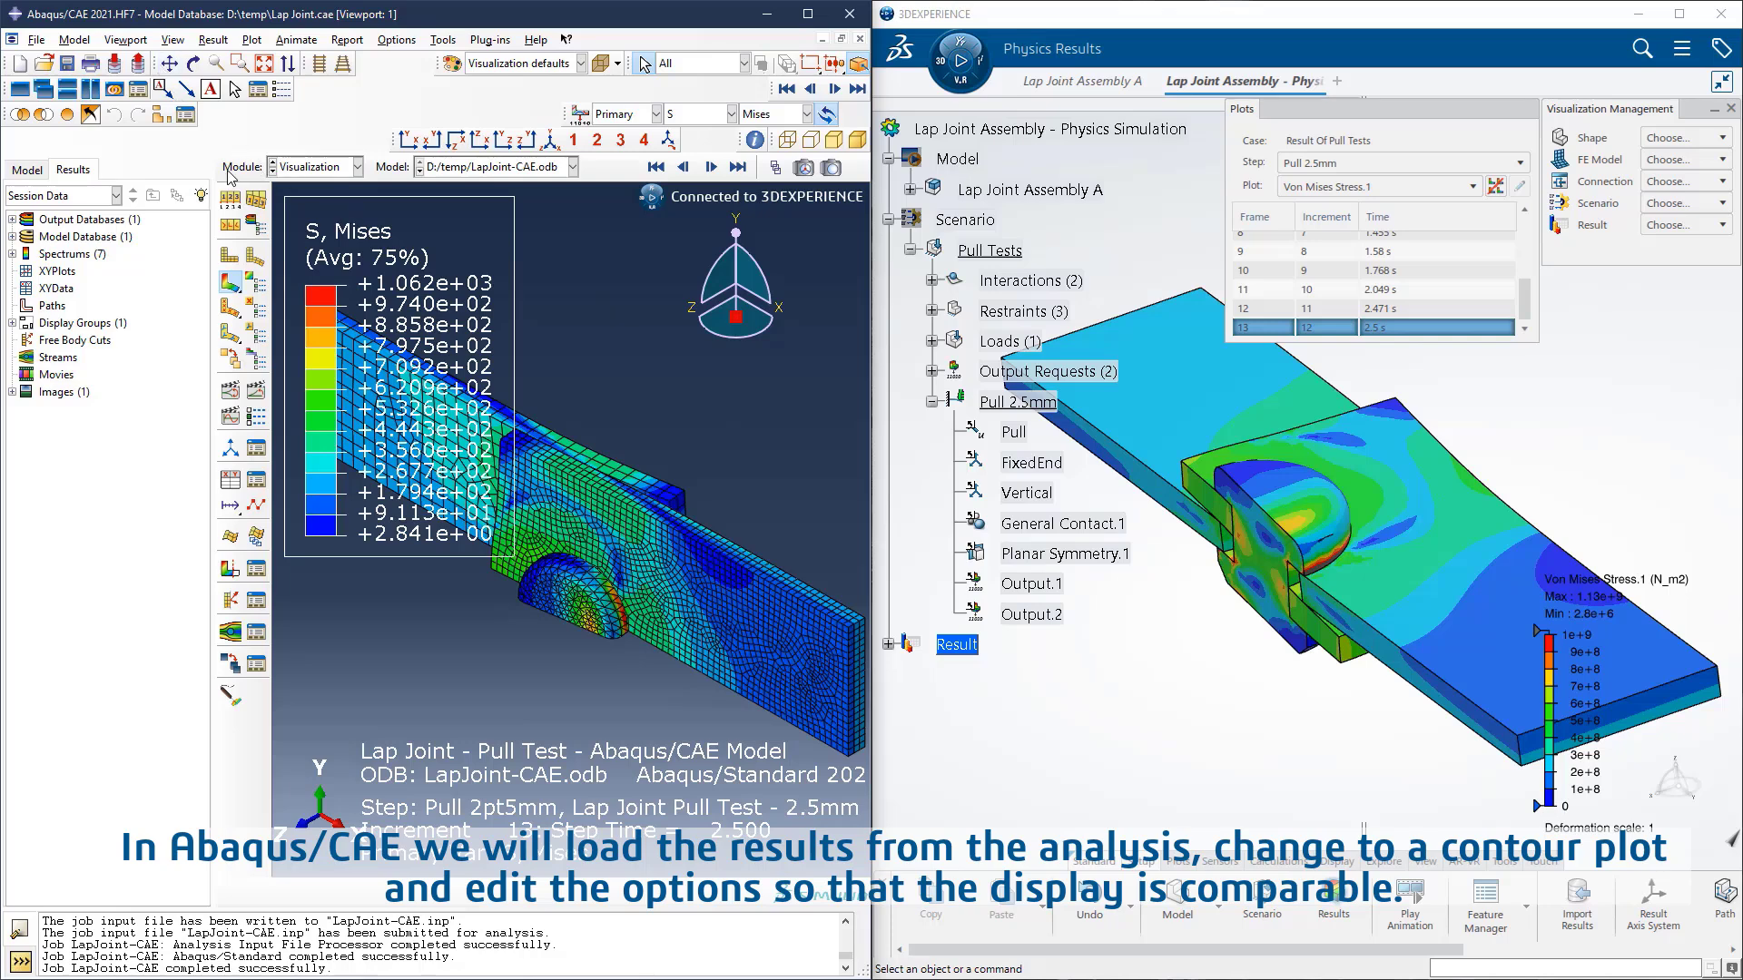
pyautogui.click(230, 200)
pyautogui.click(389, 586)
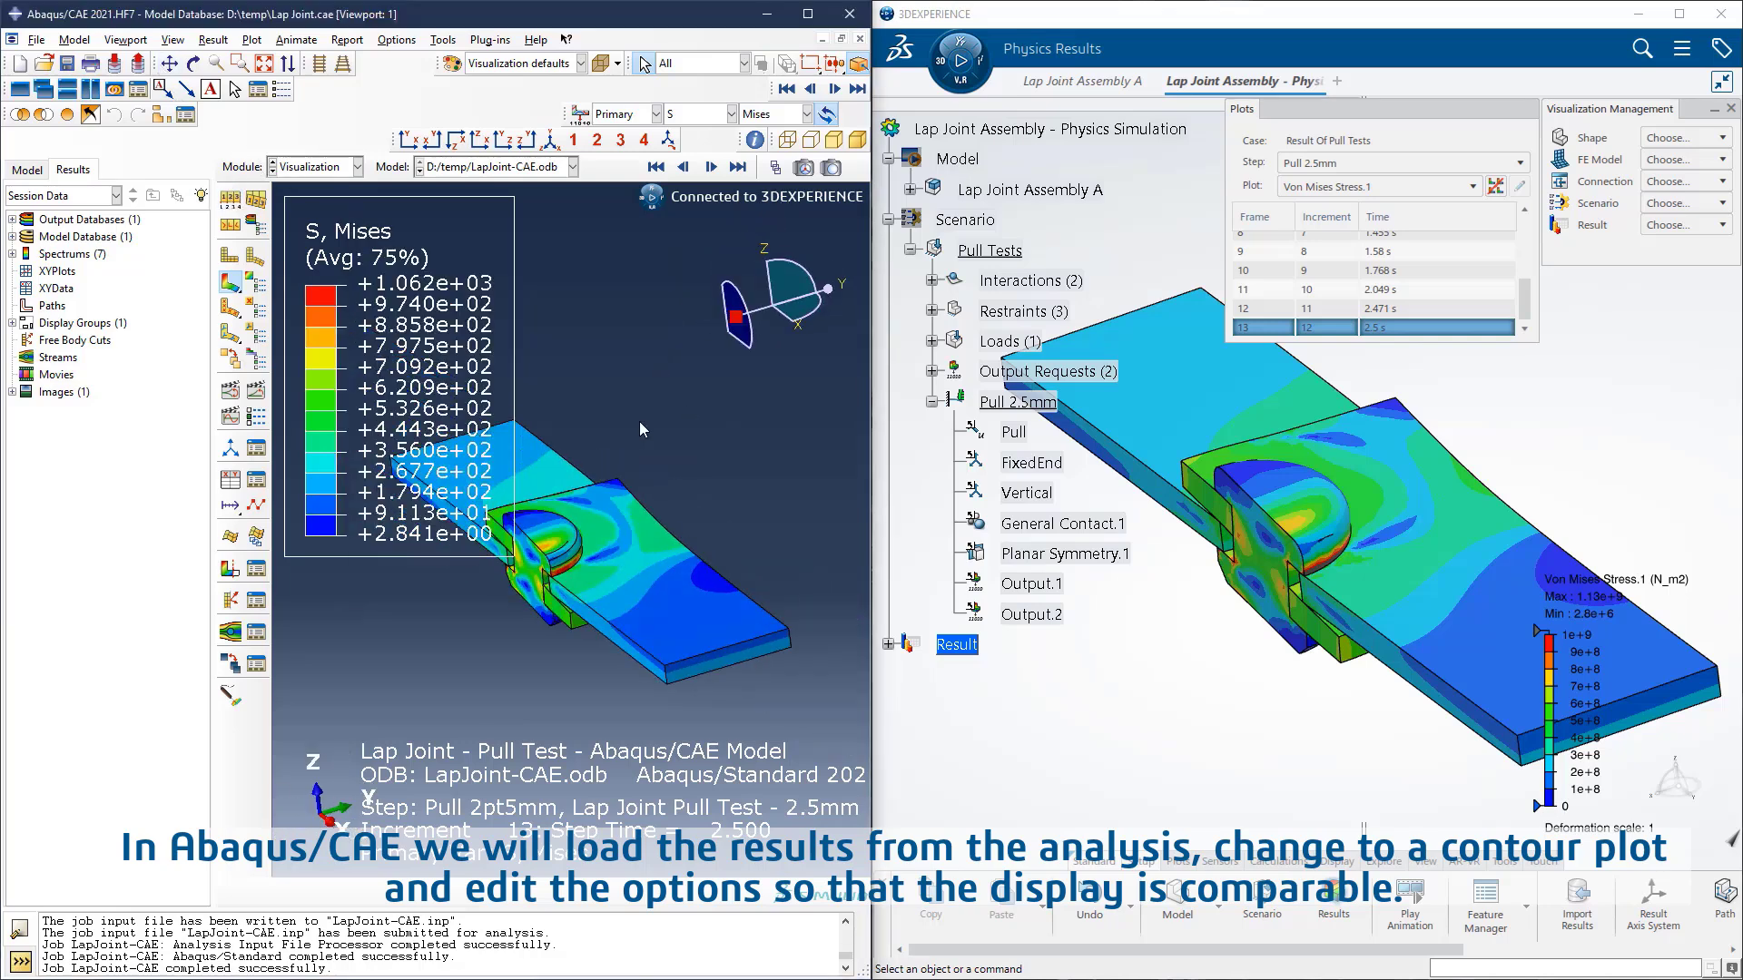
# Step: Specify the stress contour limits as a maximum of 1000 and a minimum of 0
pyautogui.click(256, 283)
pyautogui.click(395, 388)
pyautogui.doubleClick(467, 387)
pyautogui.write('1000')
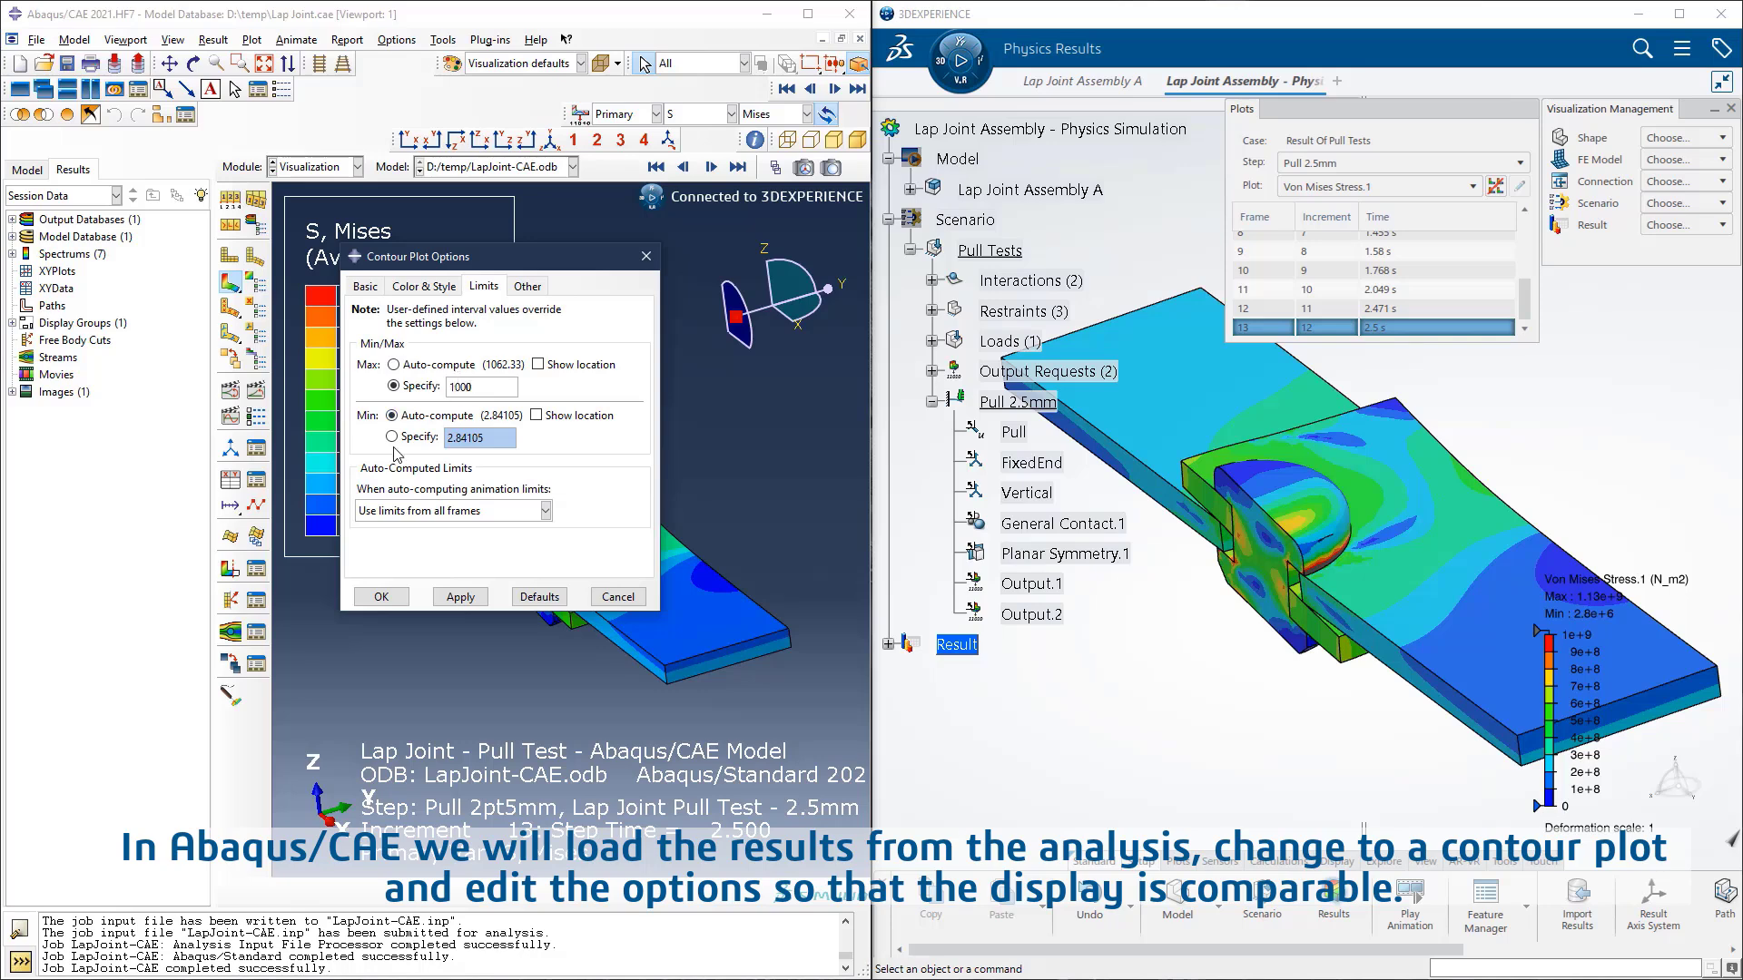
pyautogui.click(393, 438)
pyautogui.doubleClick(465, 438)
pyautogui.write('0')
pyautogui.click(383, 597)
# Step: Set the number of contour intervals for the stress plot to 10
pyautogui.click(256, 284)
pyautogui.click(365, 286)
pyautogui.moveTo(534, 424); pyautogui.dragTo(785, 434)
pyautogui.click(381, 596)
# Step: Compare the von Mises stress contours around the rivet in both programs from matching close-up views
pyautogui.click(1631, 379)
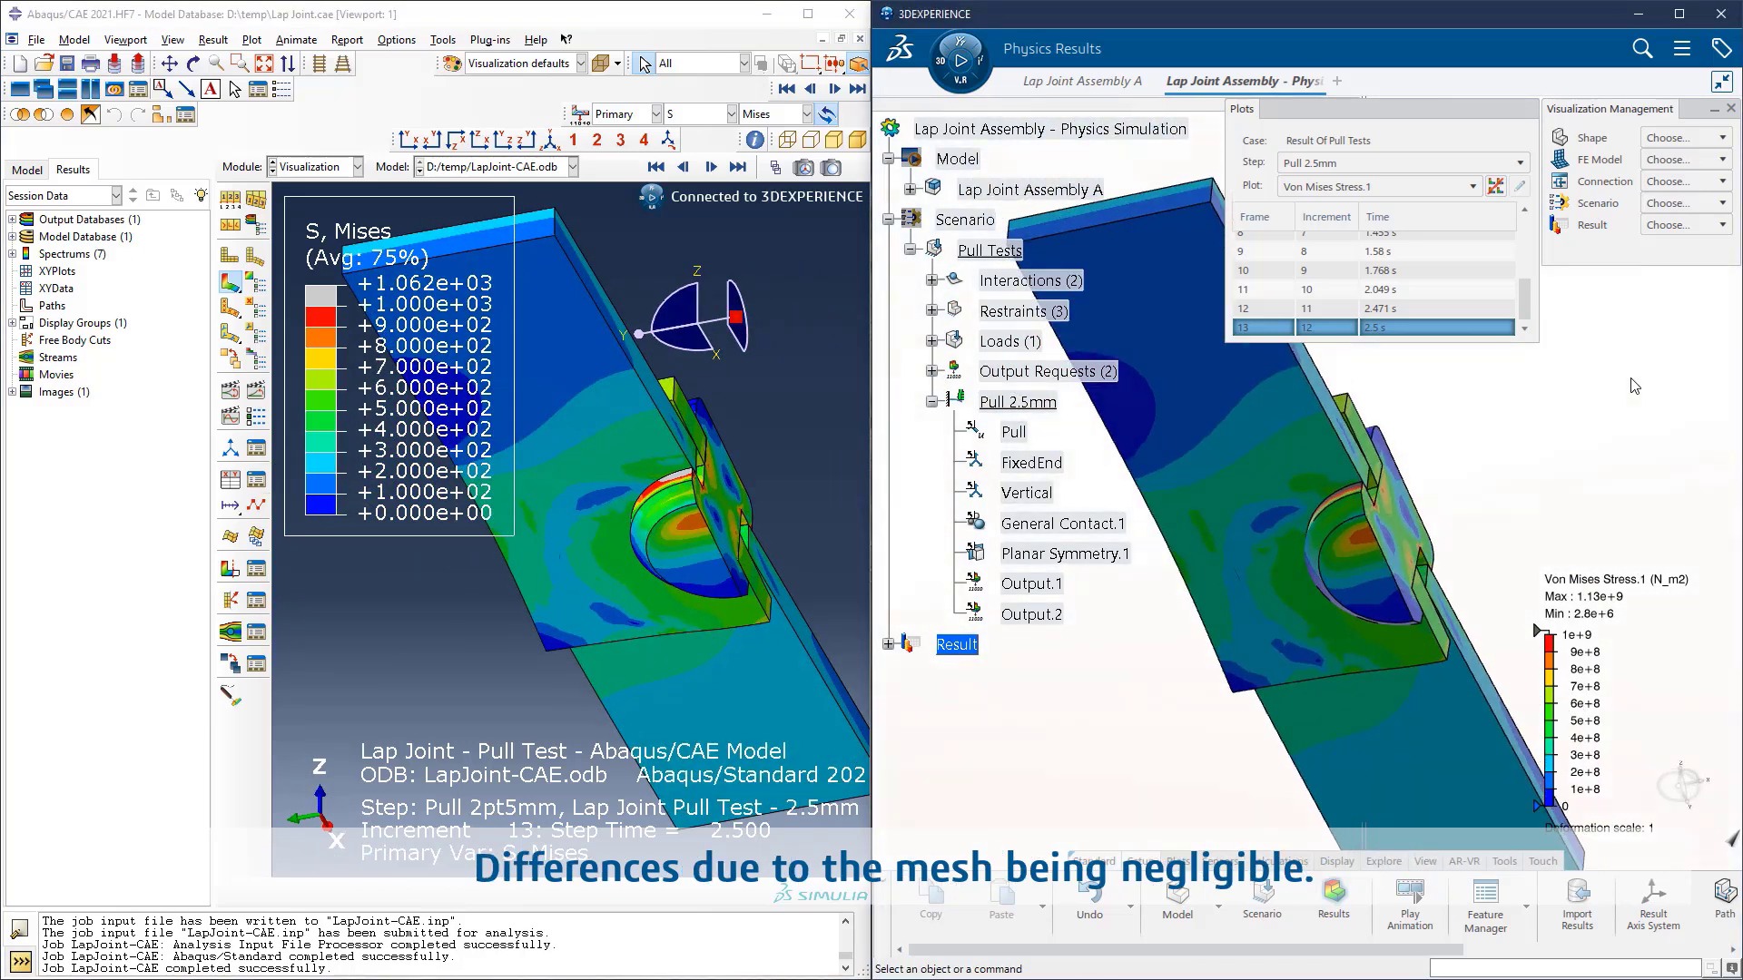
pyautogui.moveTo(1675, 430); pyautogui.dragTo(1651, 433, button='middle')
pyautogui.scroll(3, 1654, 439)
pyautogui.click(766, 400)
pyautogui.keyDown('ctrl'); pyautogui.keyDown('alt'); pyautogui.moveTo(766, 400); pyautogui.dragTo(837, 422); pyautogui.keyUp('alt'); pyautogui.keyUp('ctrl')
pyautogui.click(1413, 389)
pyautogui.scroll(2, 1413, 389)
pyautogui.scroll(2, 1414, 389)
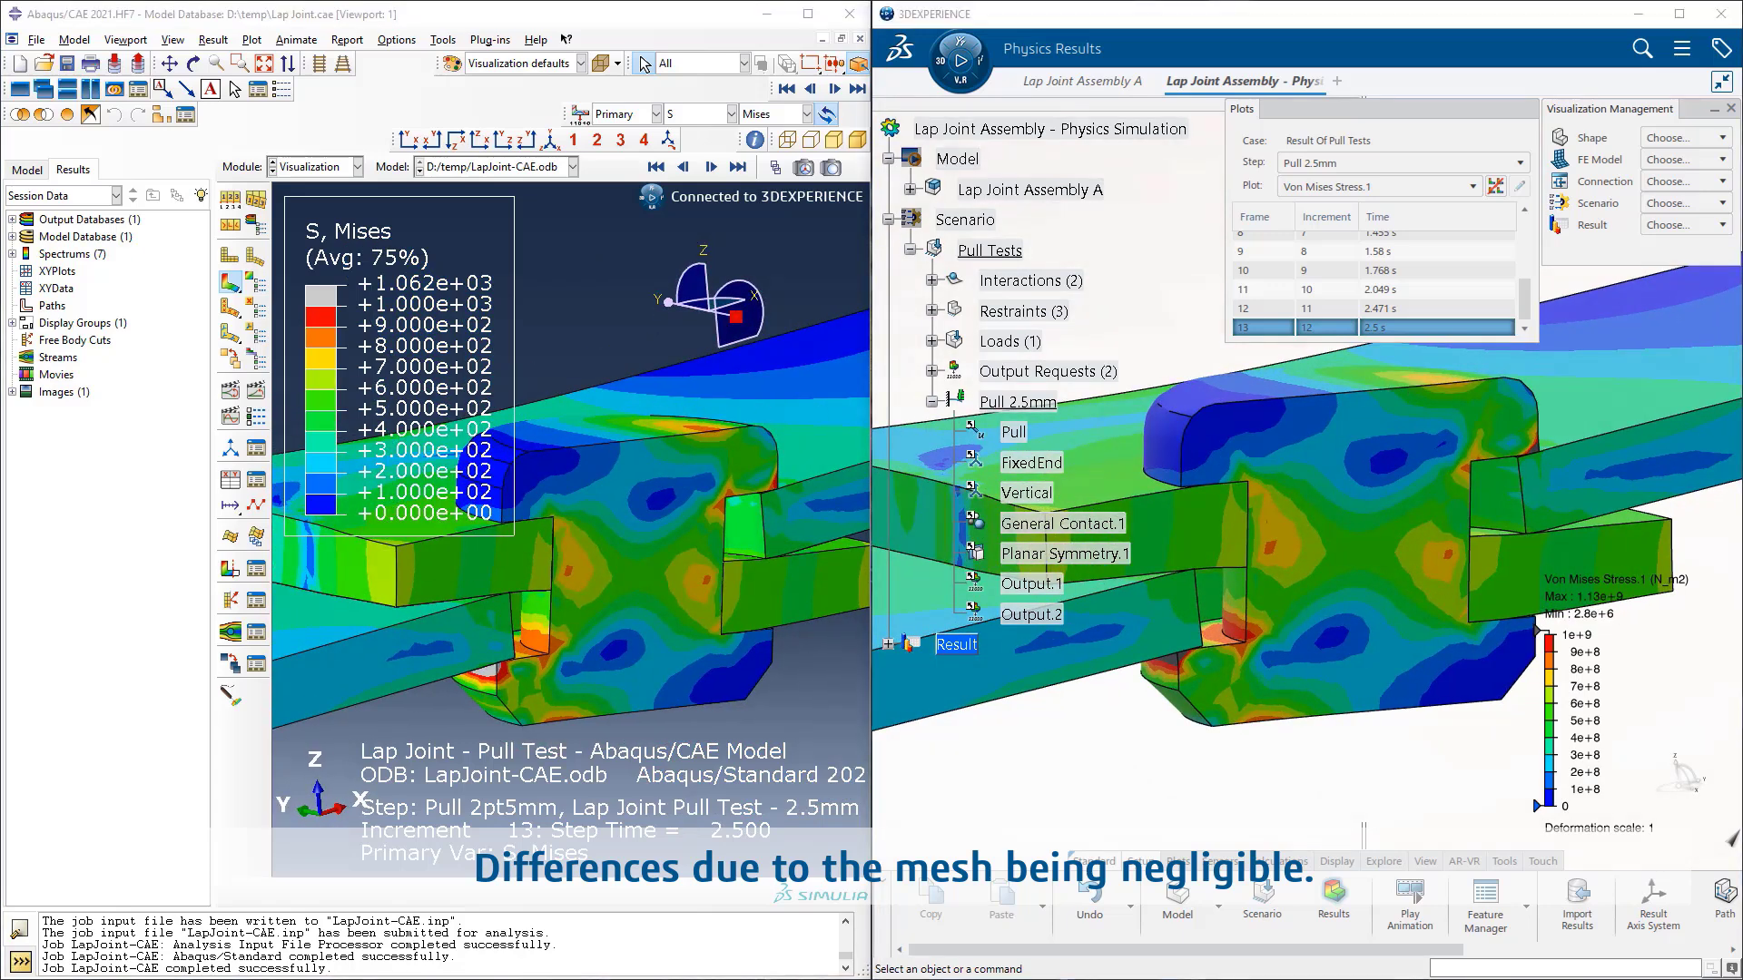
# Step: Switch to Abaqus/CAE and change the contoured result from stress to displacement U
pyautogui.click(306, 17)
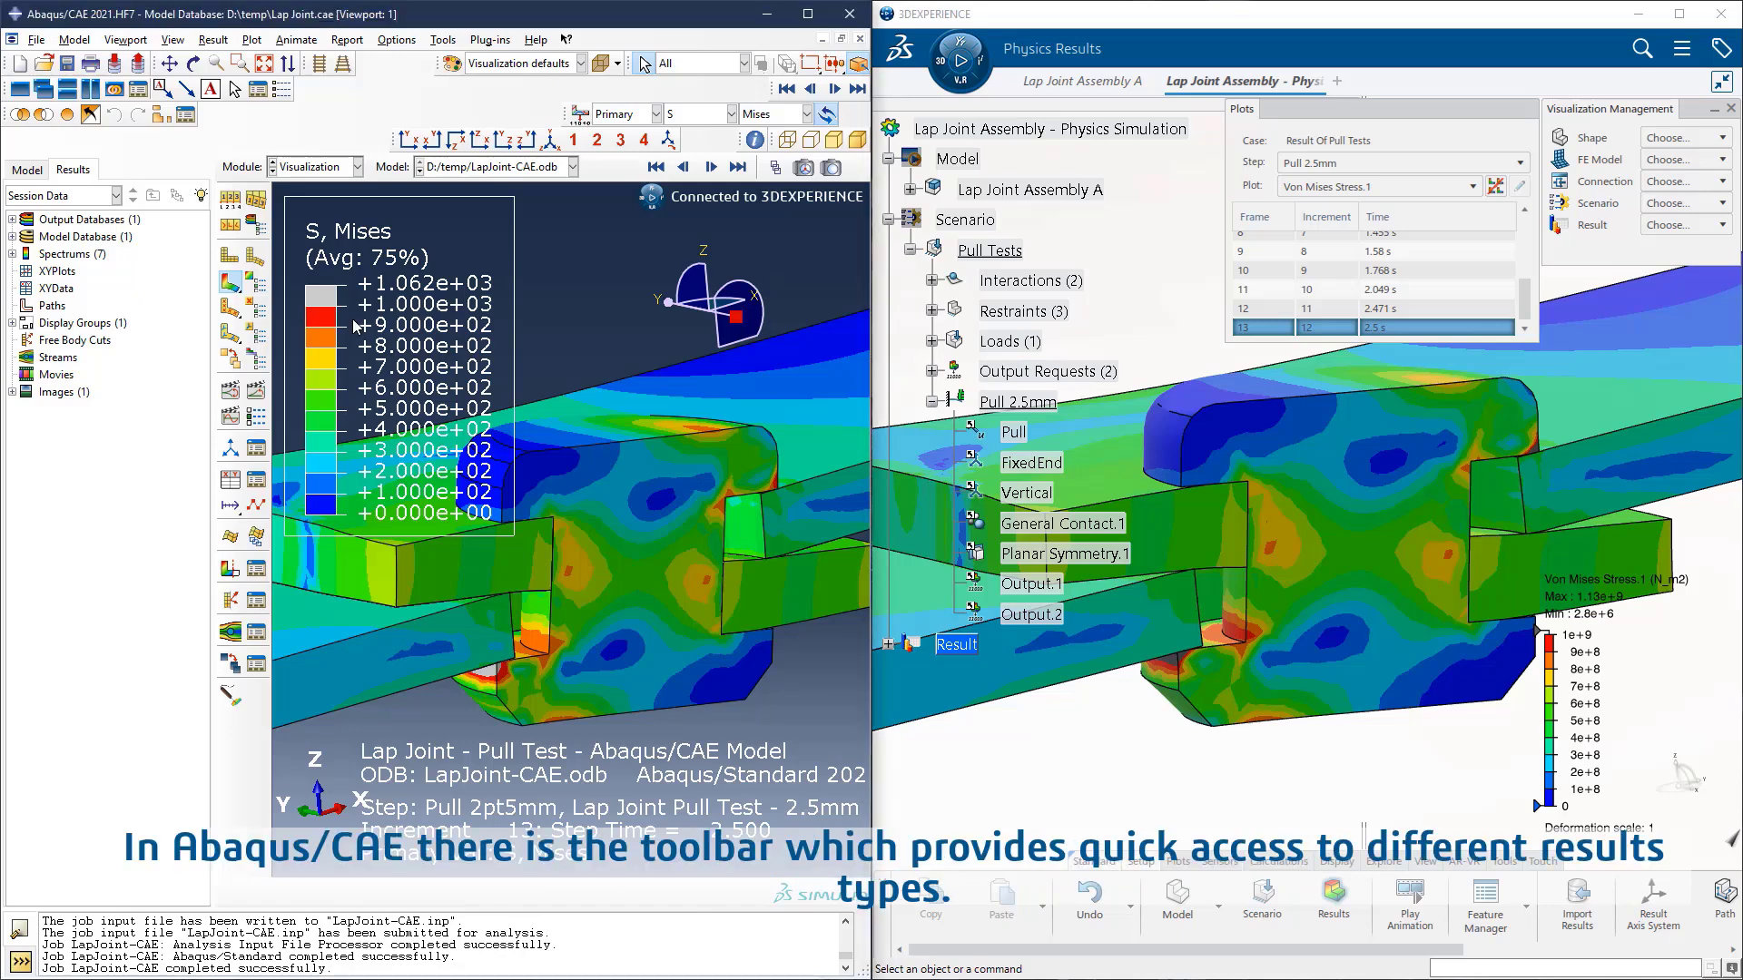
pyautogui.click(731, 115)
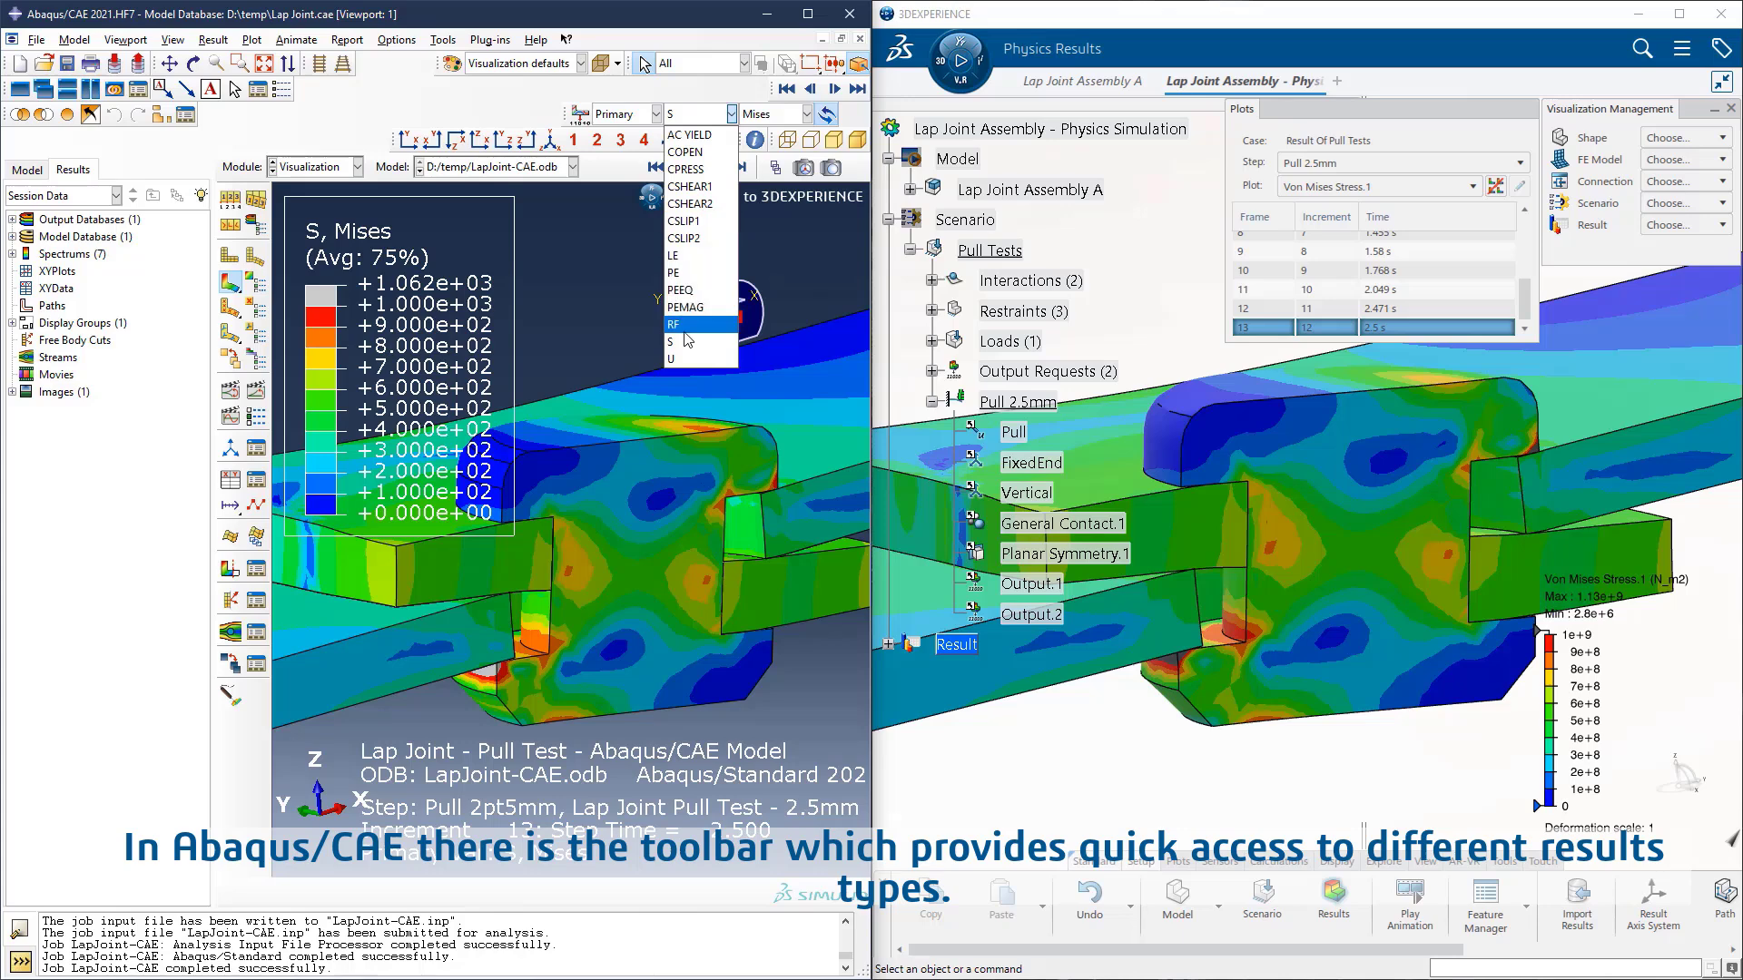
pyautogui.click(688, 359)
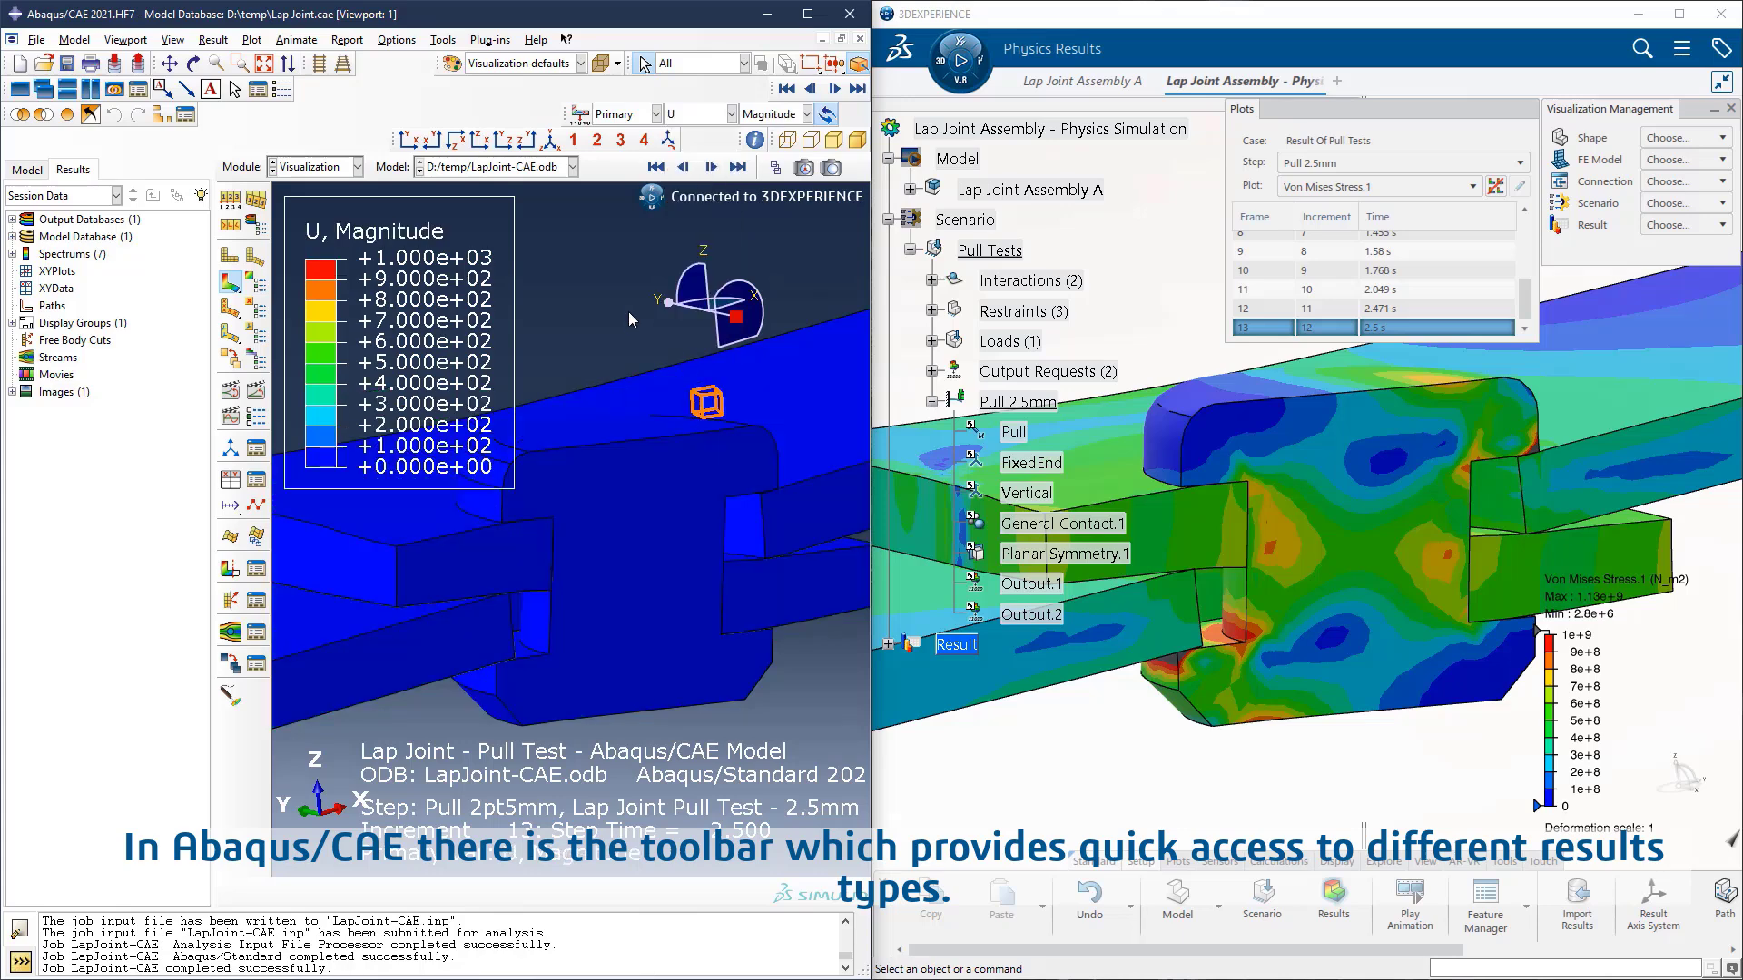
# Step: Reset the displacement contour's maximum and minimum limits to Auto-compute
pyautogui.click(256, 283)
pyautogui.click(483, 286)
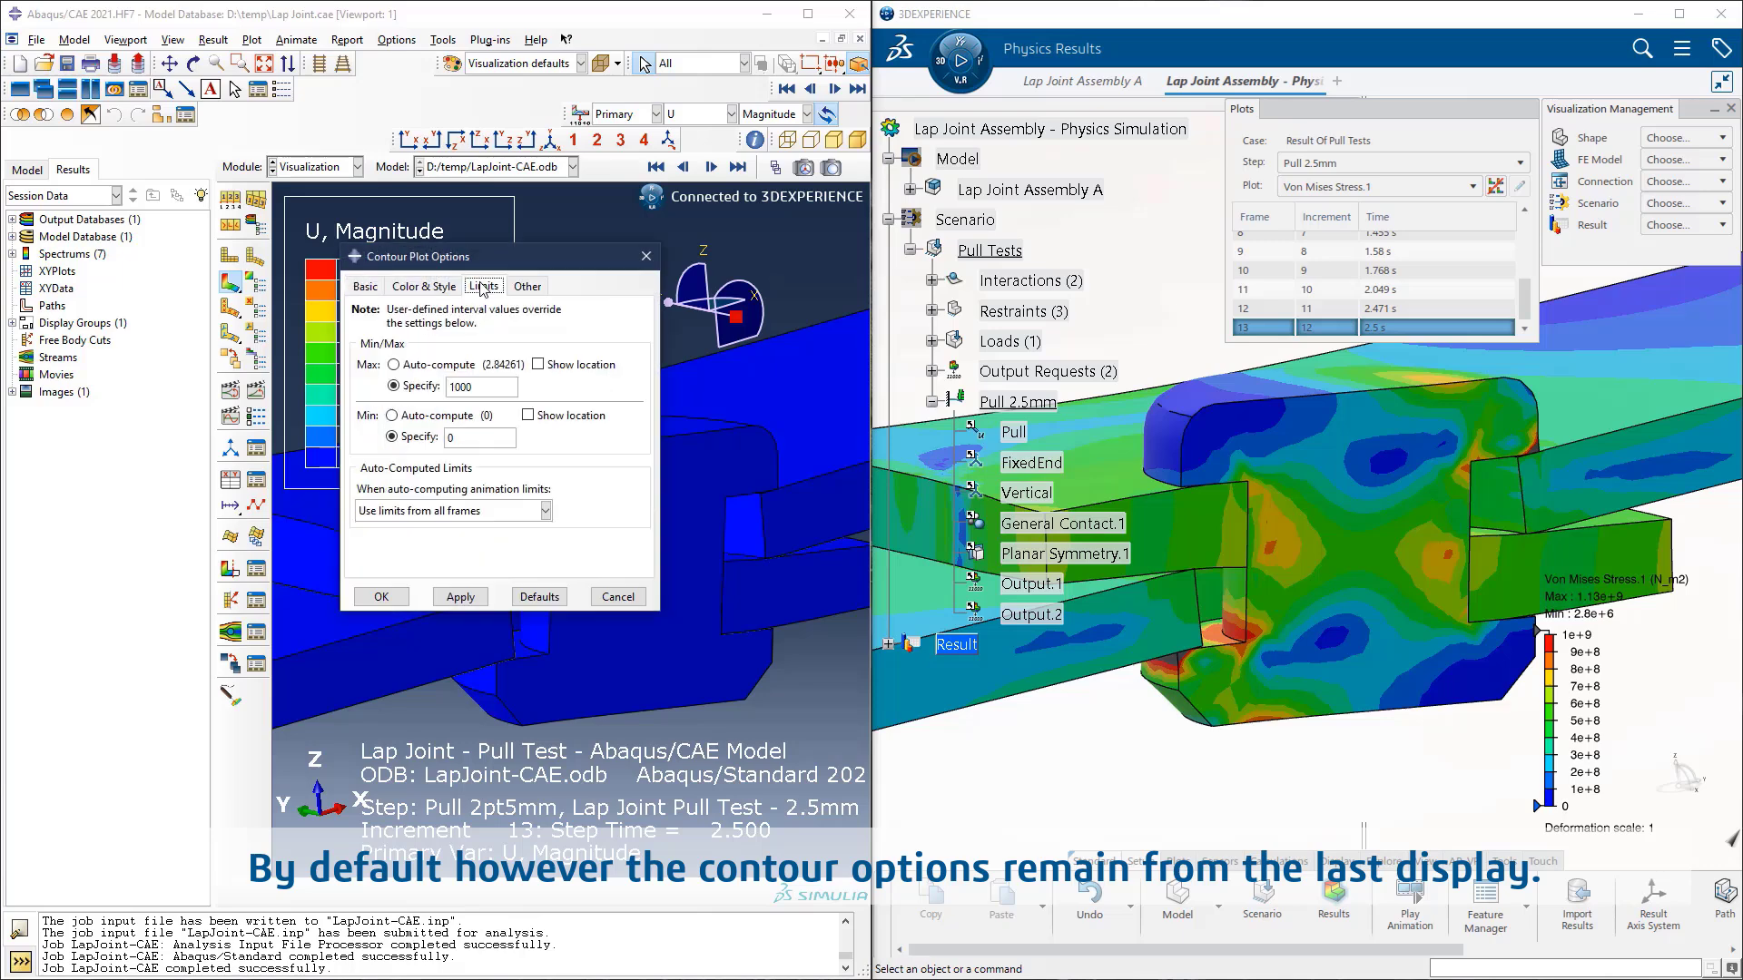
pyautogui.click(404, 418)
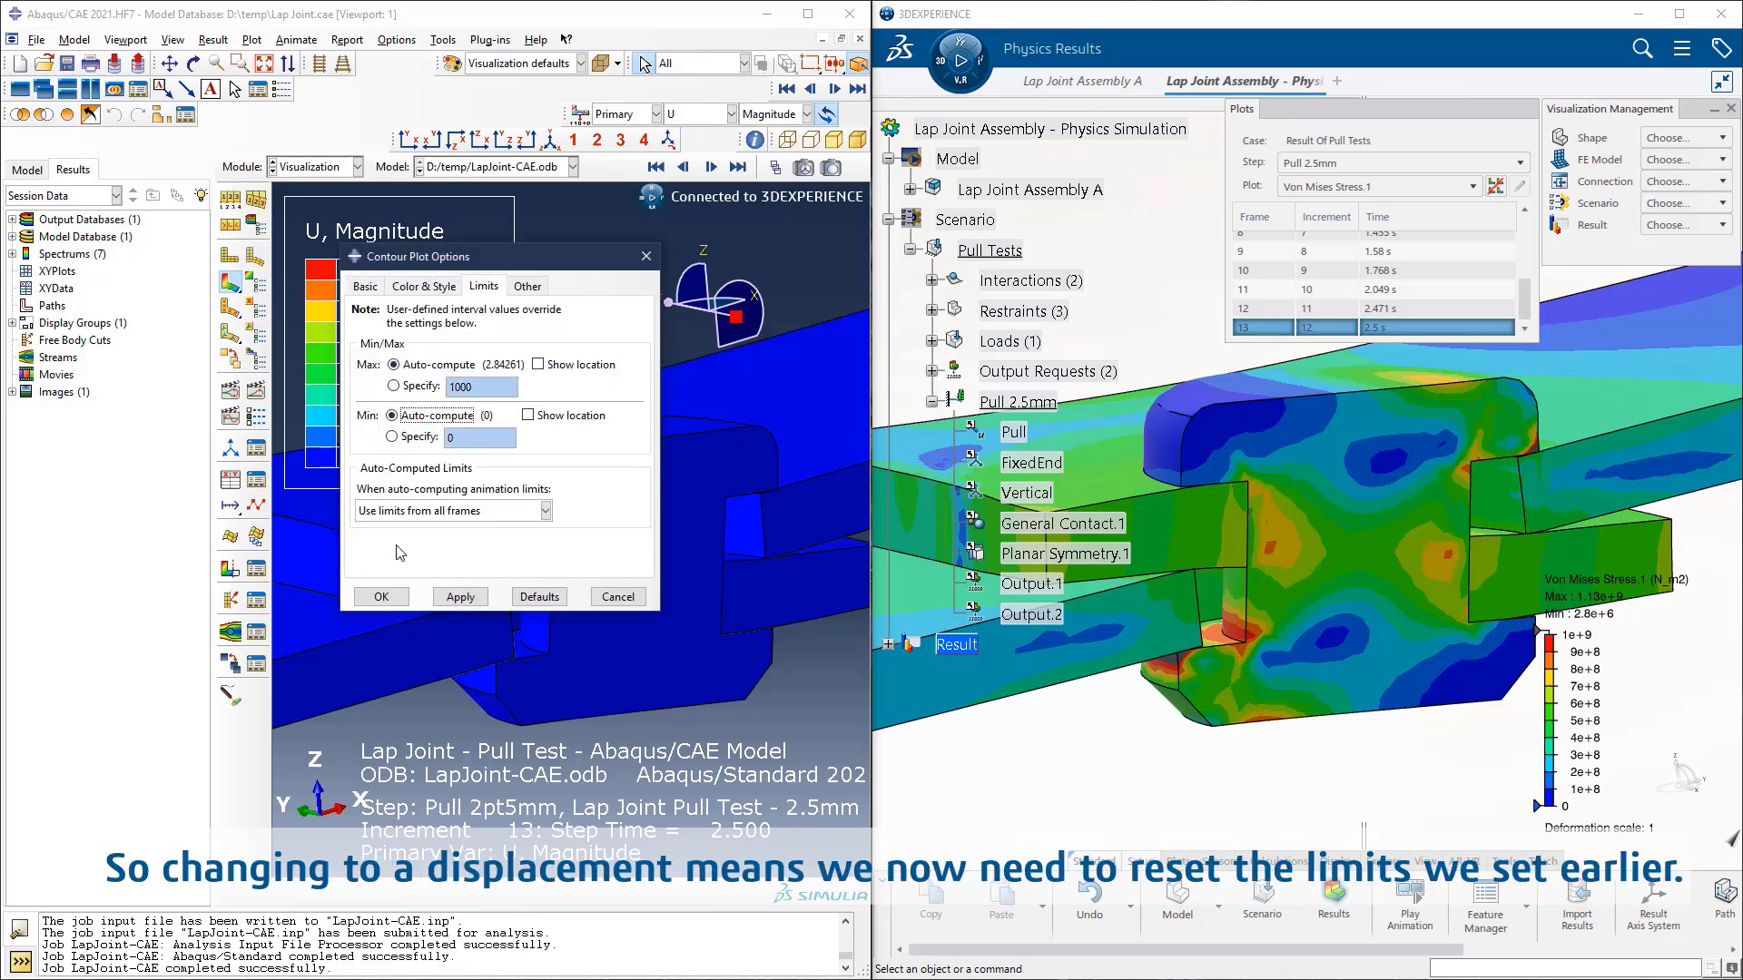
pyautogui.click(382, 597)
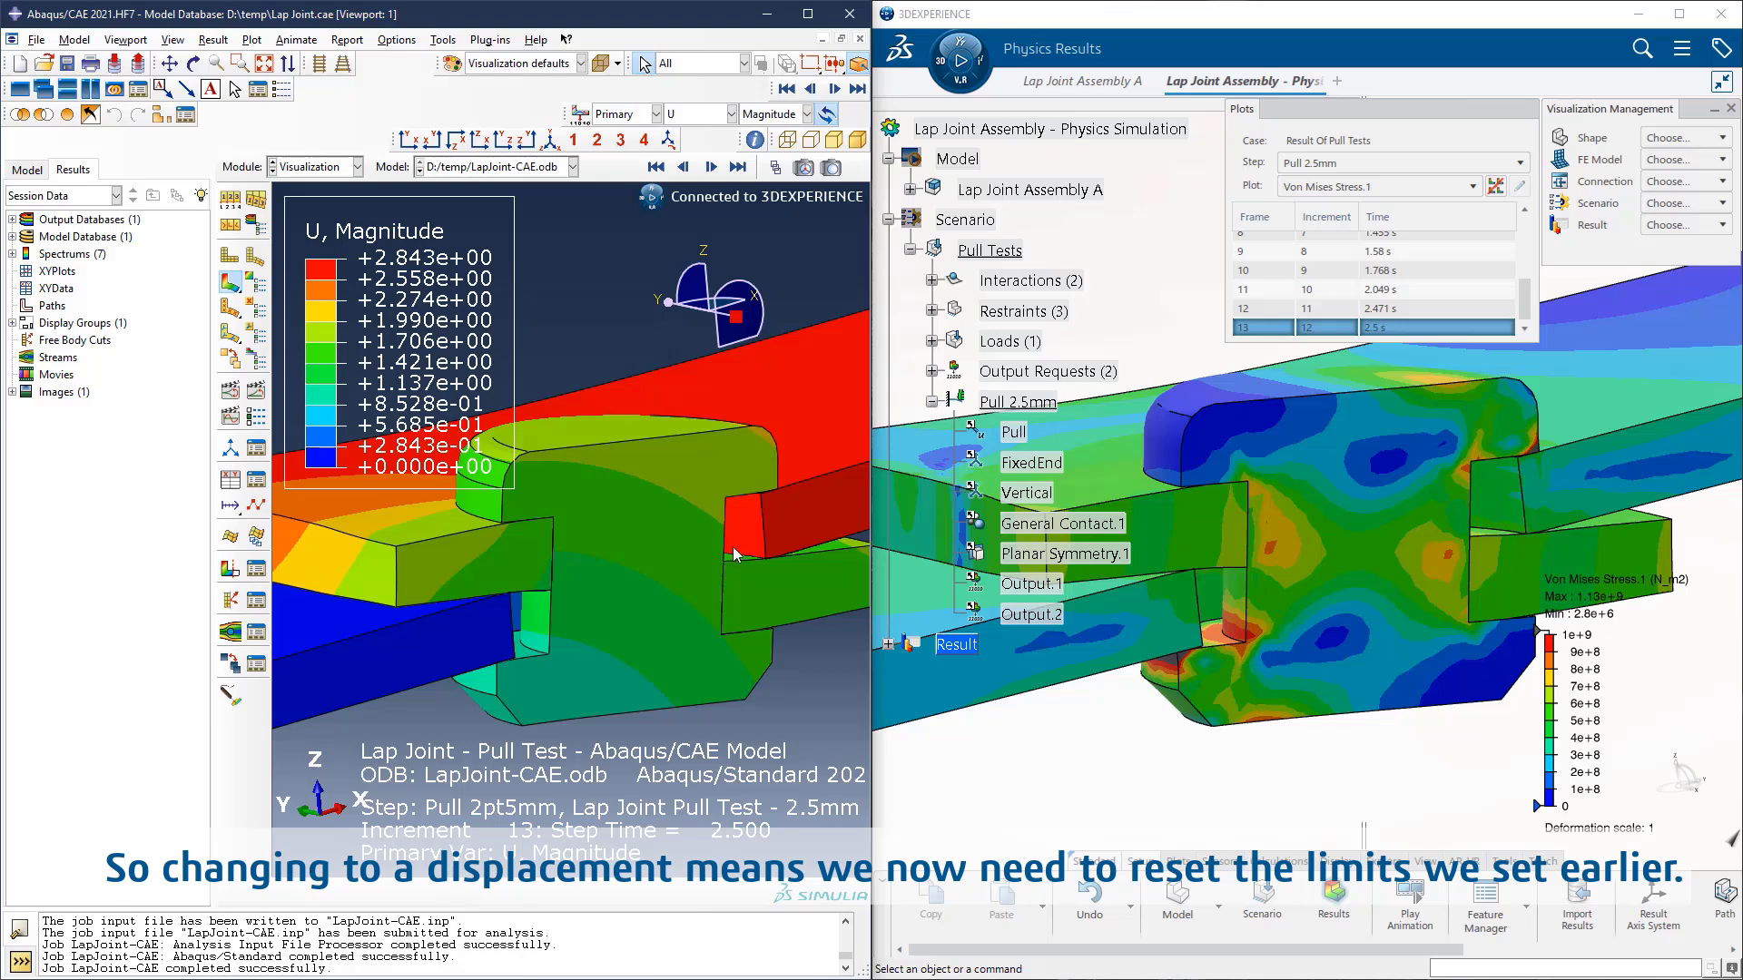
pyautogui.moveTo(729, 545); pyautogui.dragTo(726, 544, button='middle')
pyautogui.scroll(-5, 726, 548)
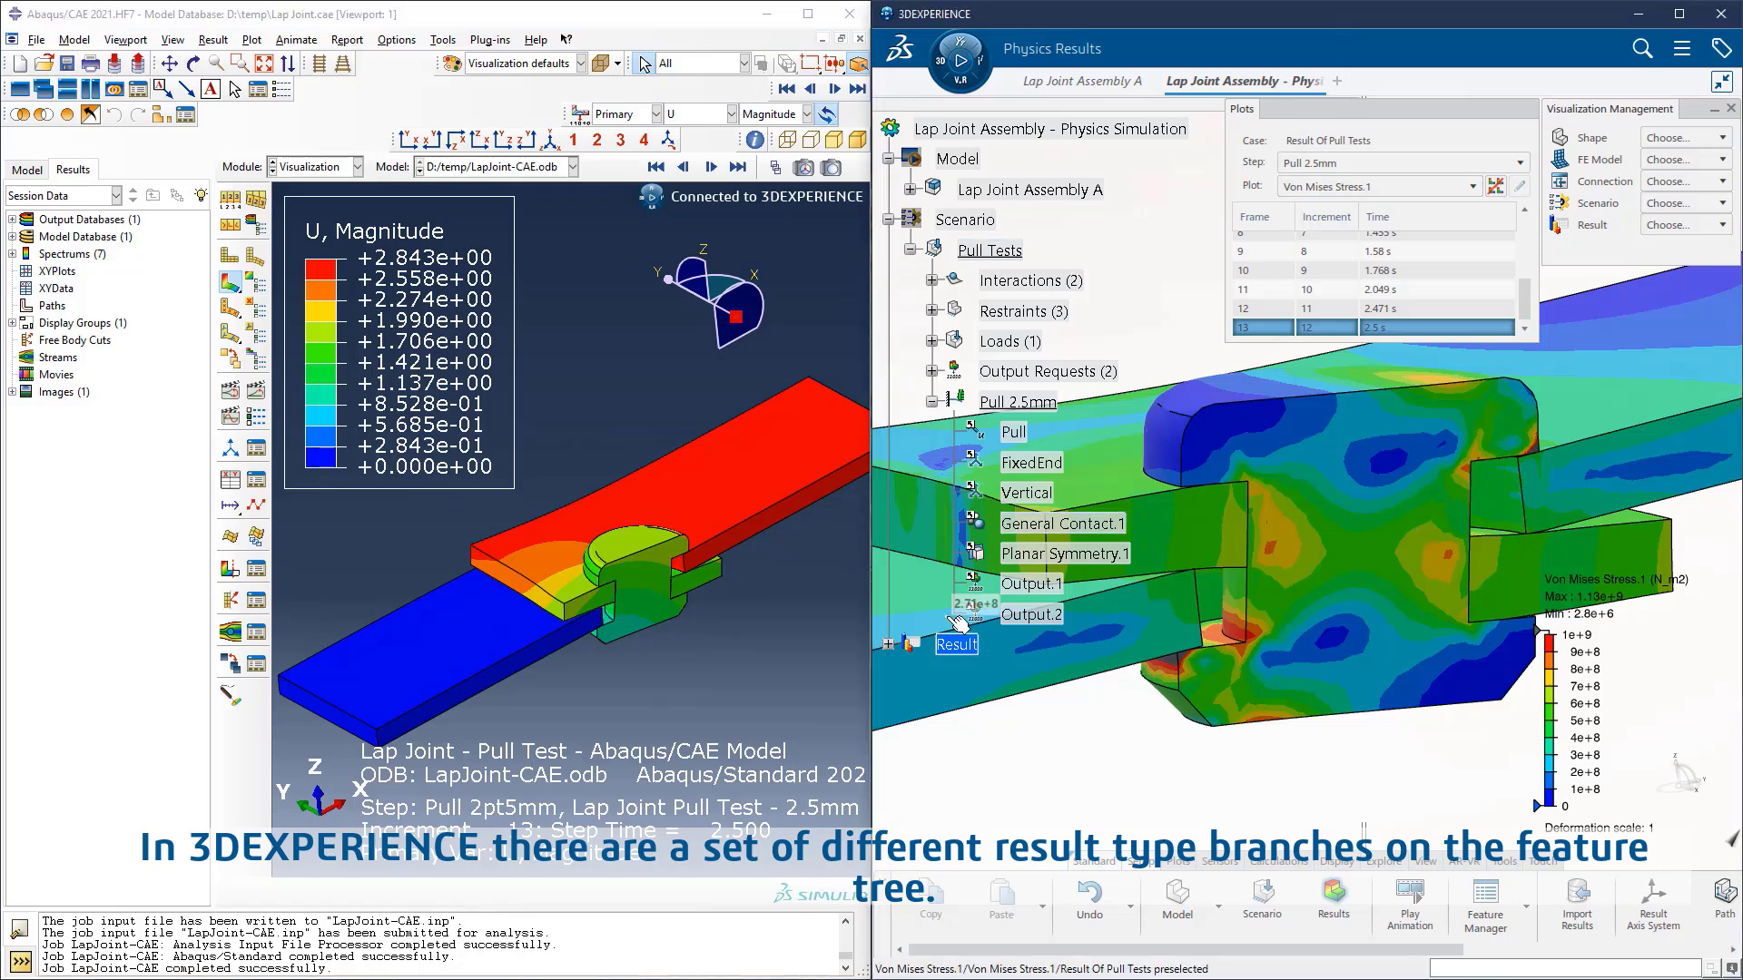
# Step: Switch to 3DEXPERIENCE, expand the field plots under Result Of Pull Tests and display the Displacement.1 plot
pyautogui.click(888, 645)
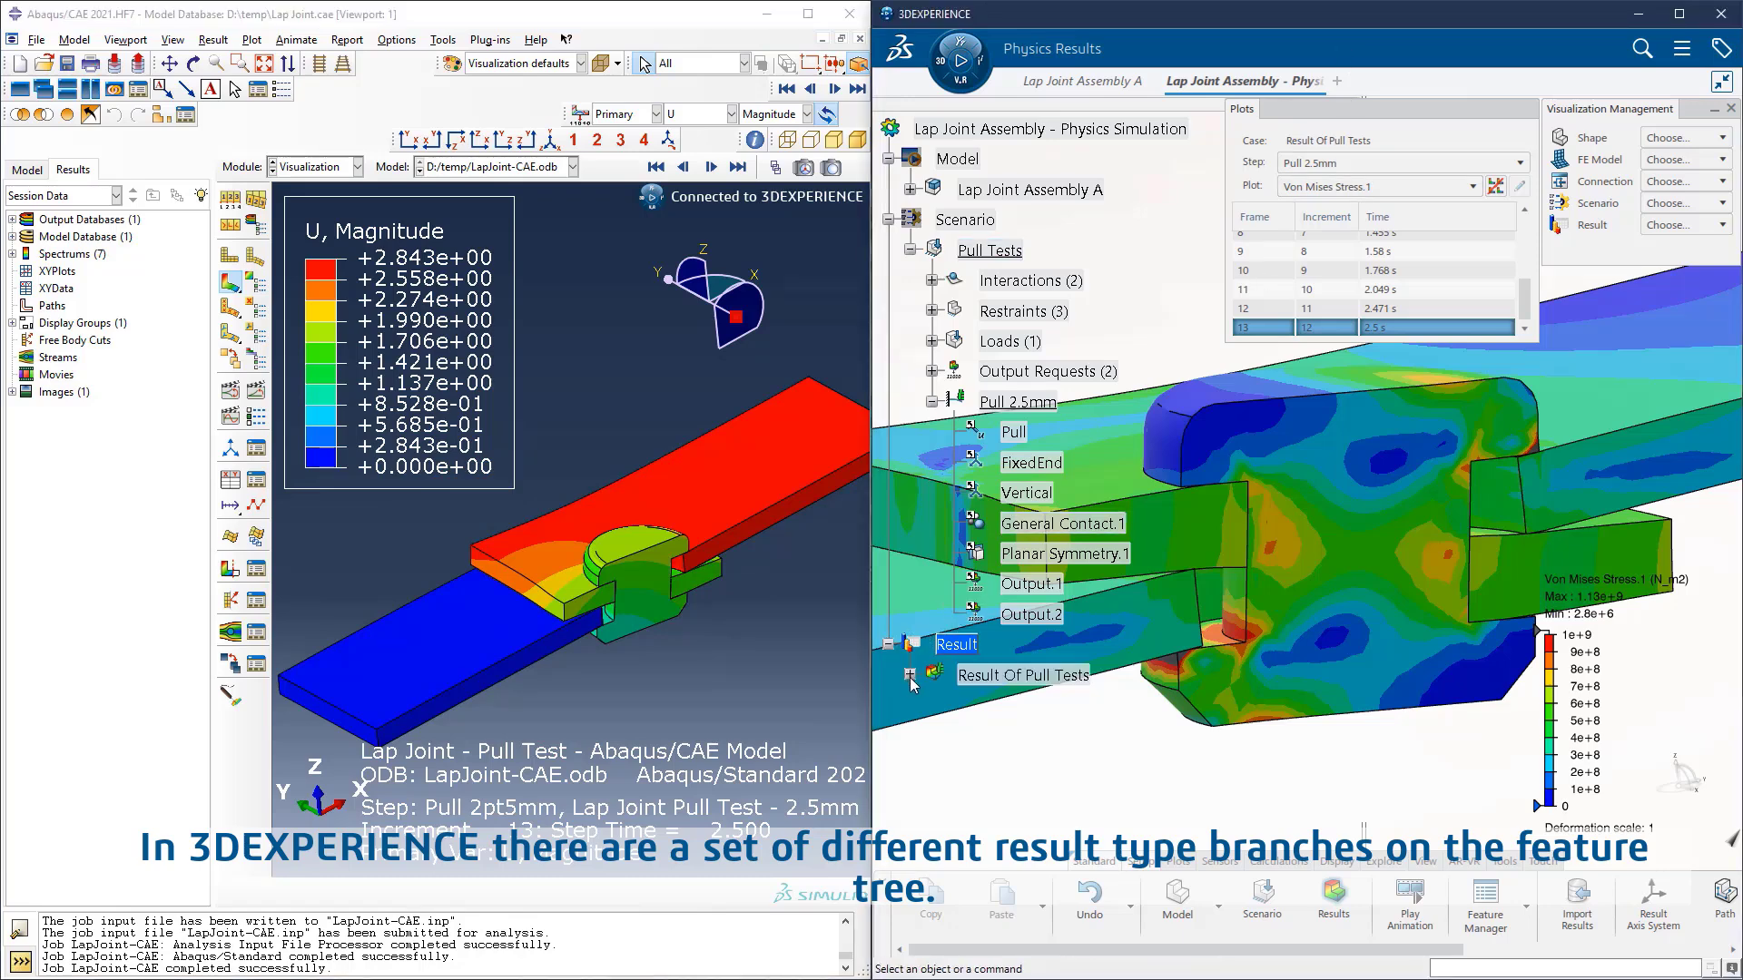
pyautogui.click(910, 676)
pyautogui.click(931, 706)
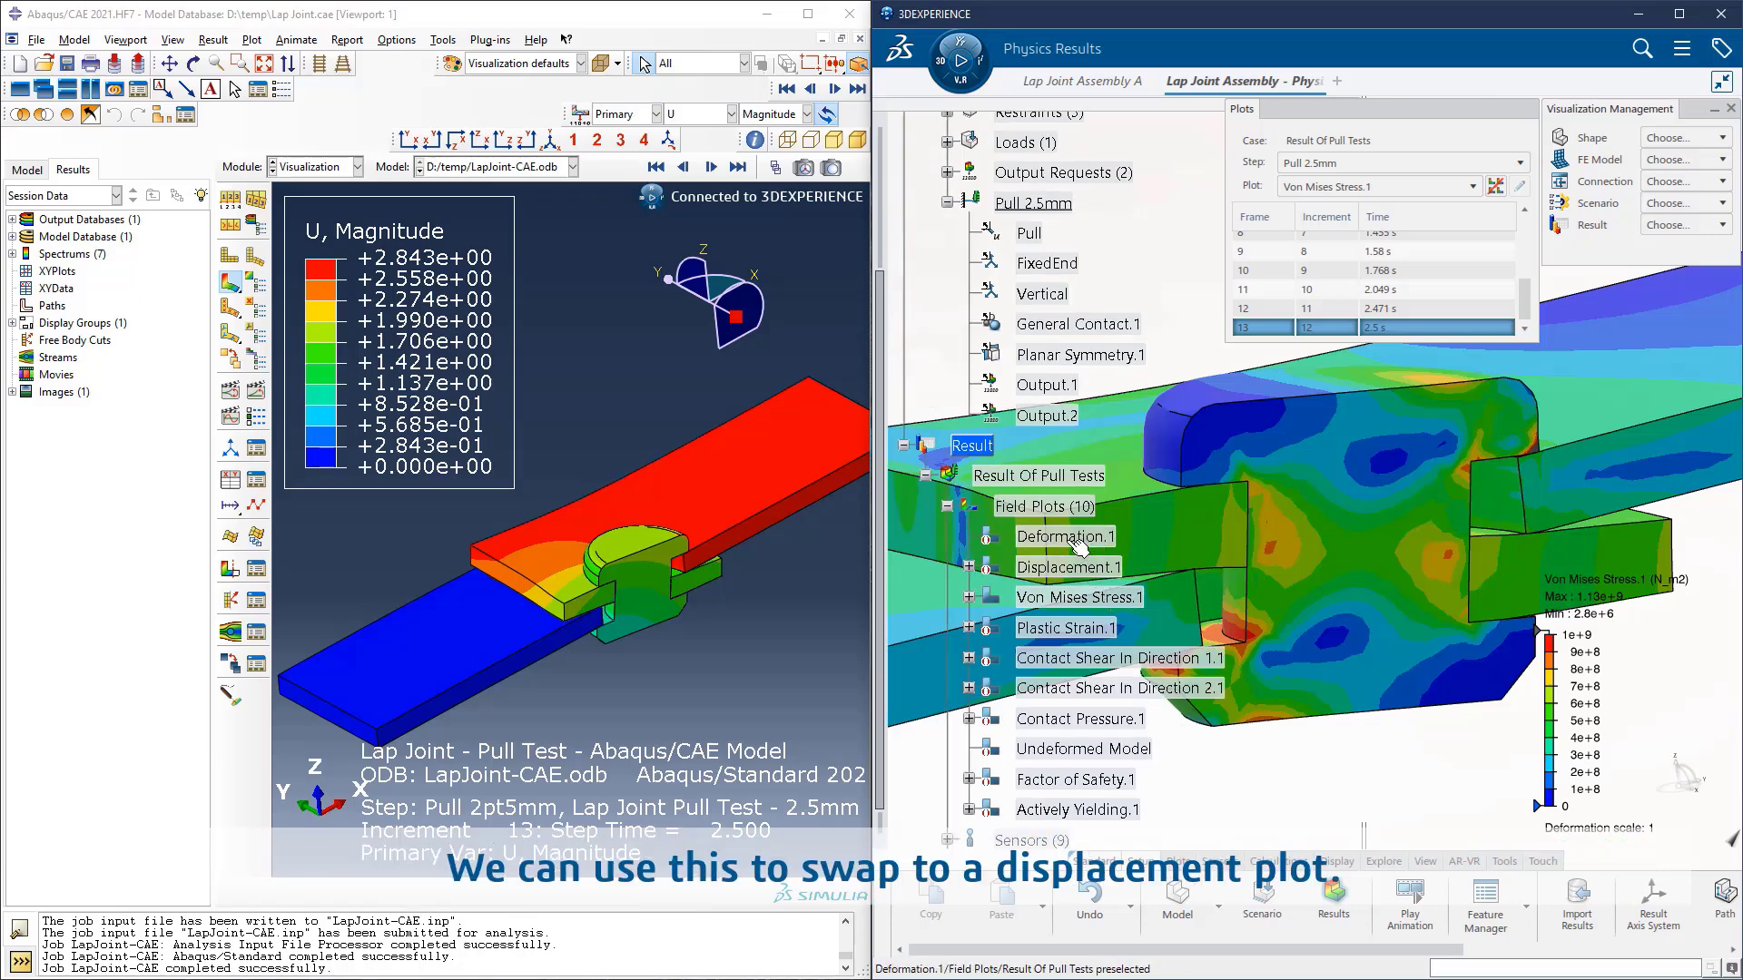
pyautogui.click(1080, 570)
pyautogui.doubleClick(1080, 570)
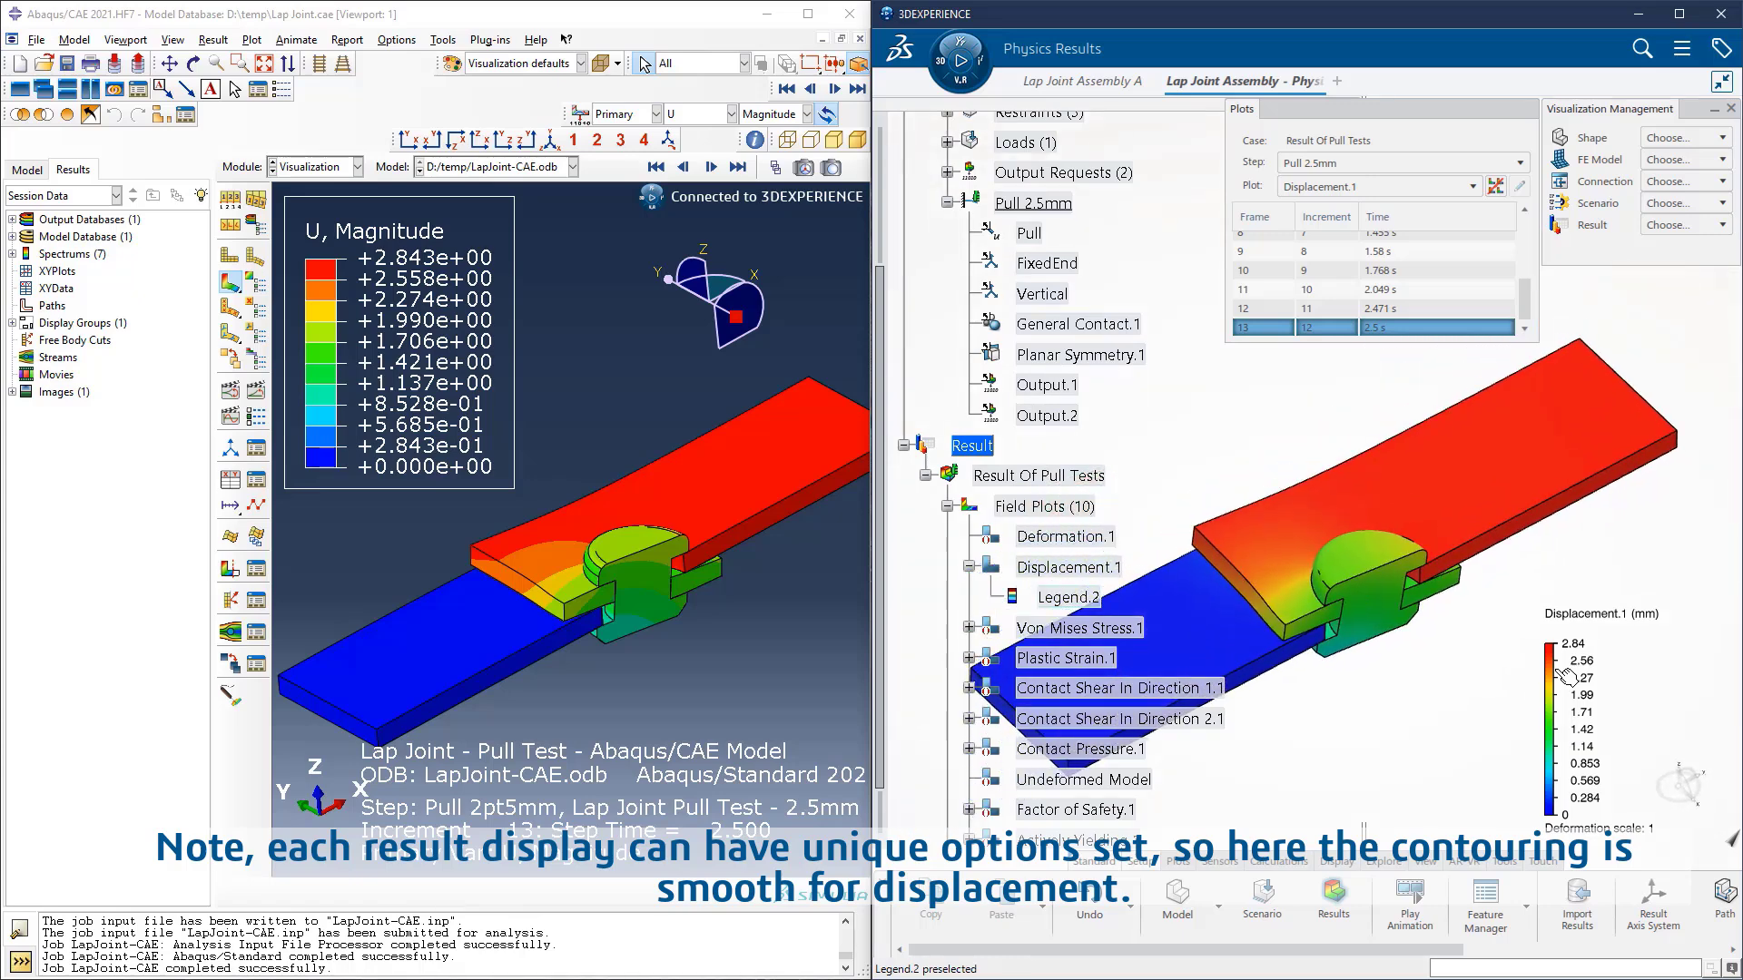
# Step: Change the displayed pull test result to Plastic Strain.1
pyautogui.moveTo(1547, 489)
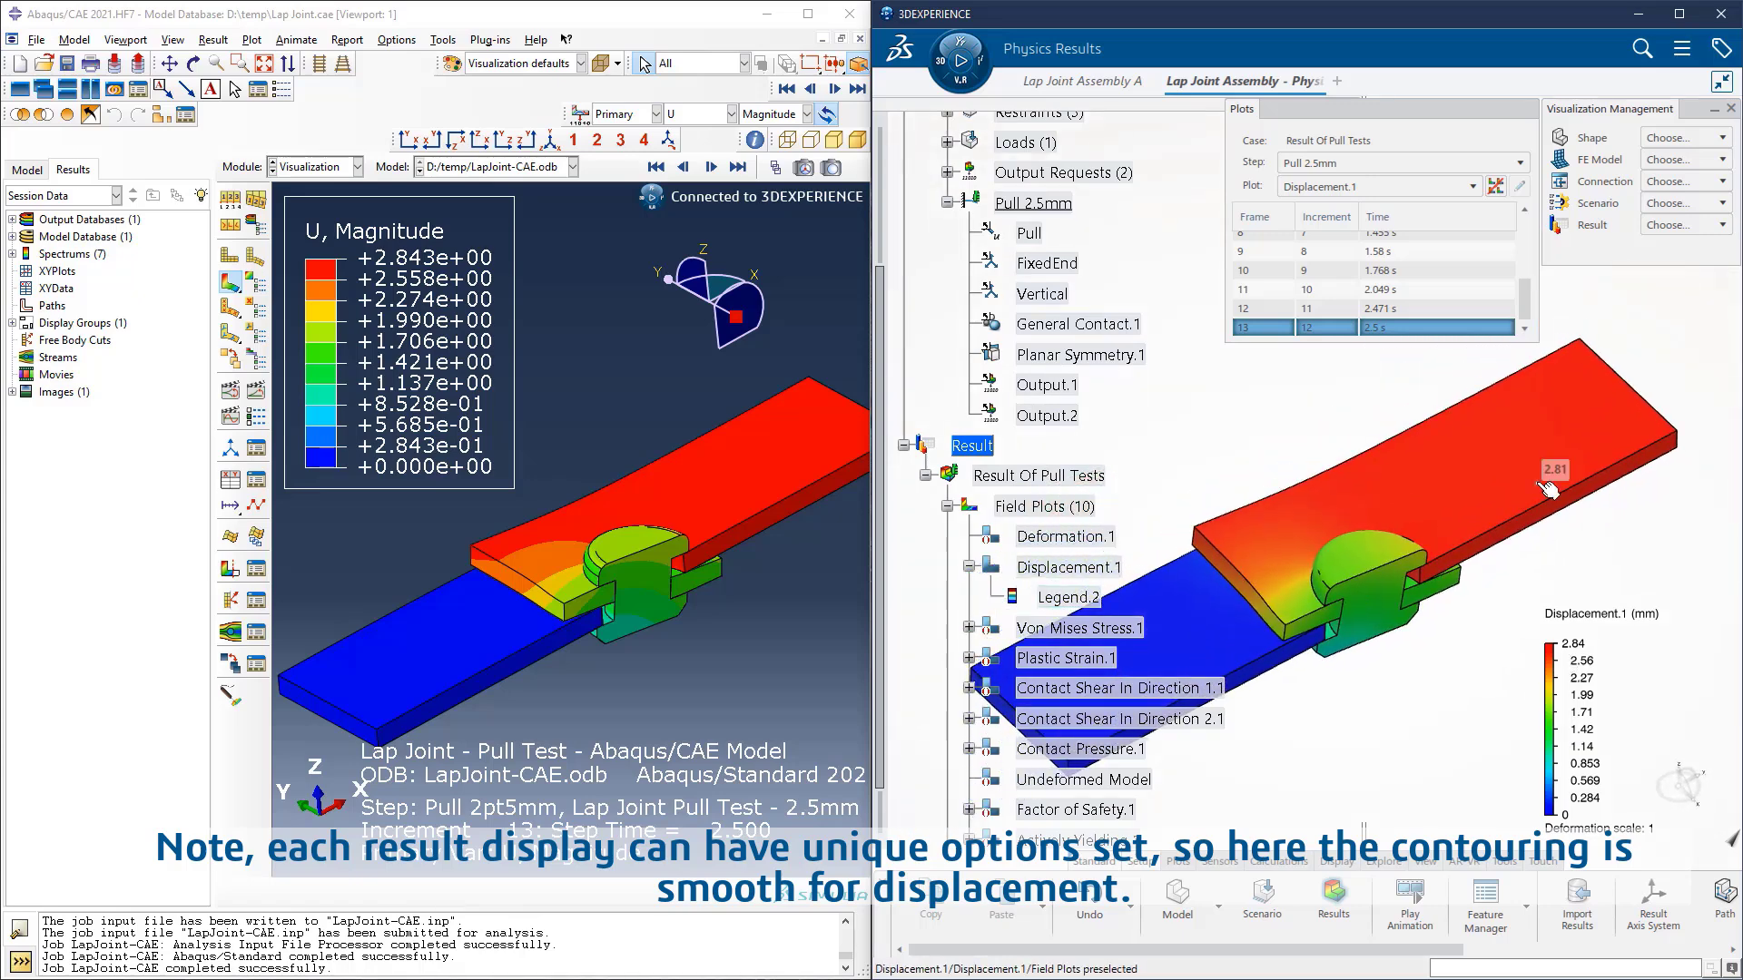
pyautogui.click(1474, 187)
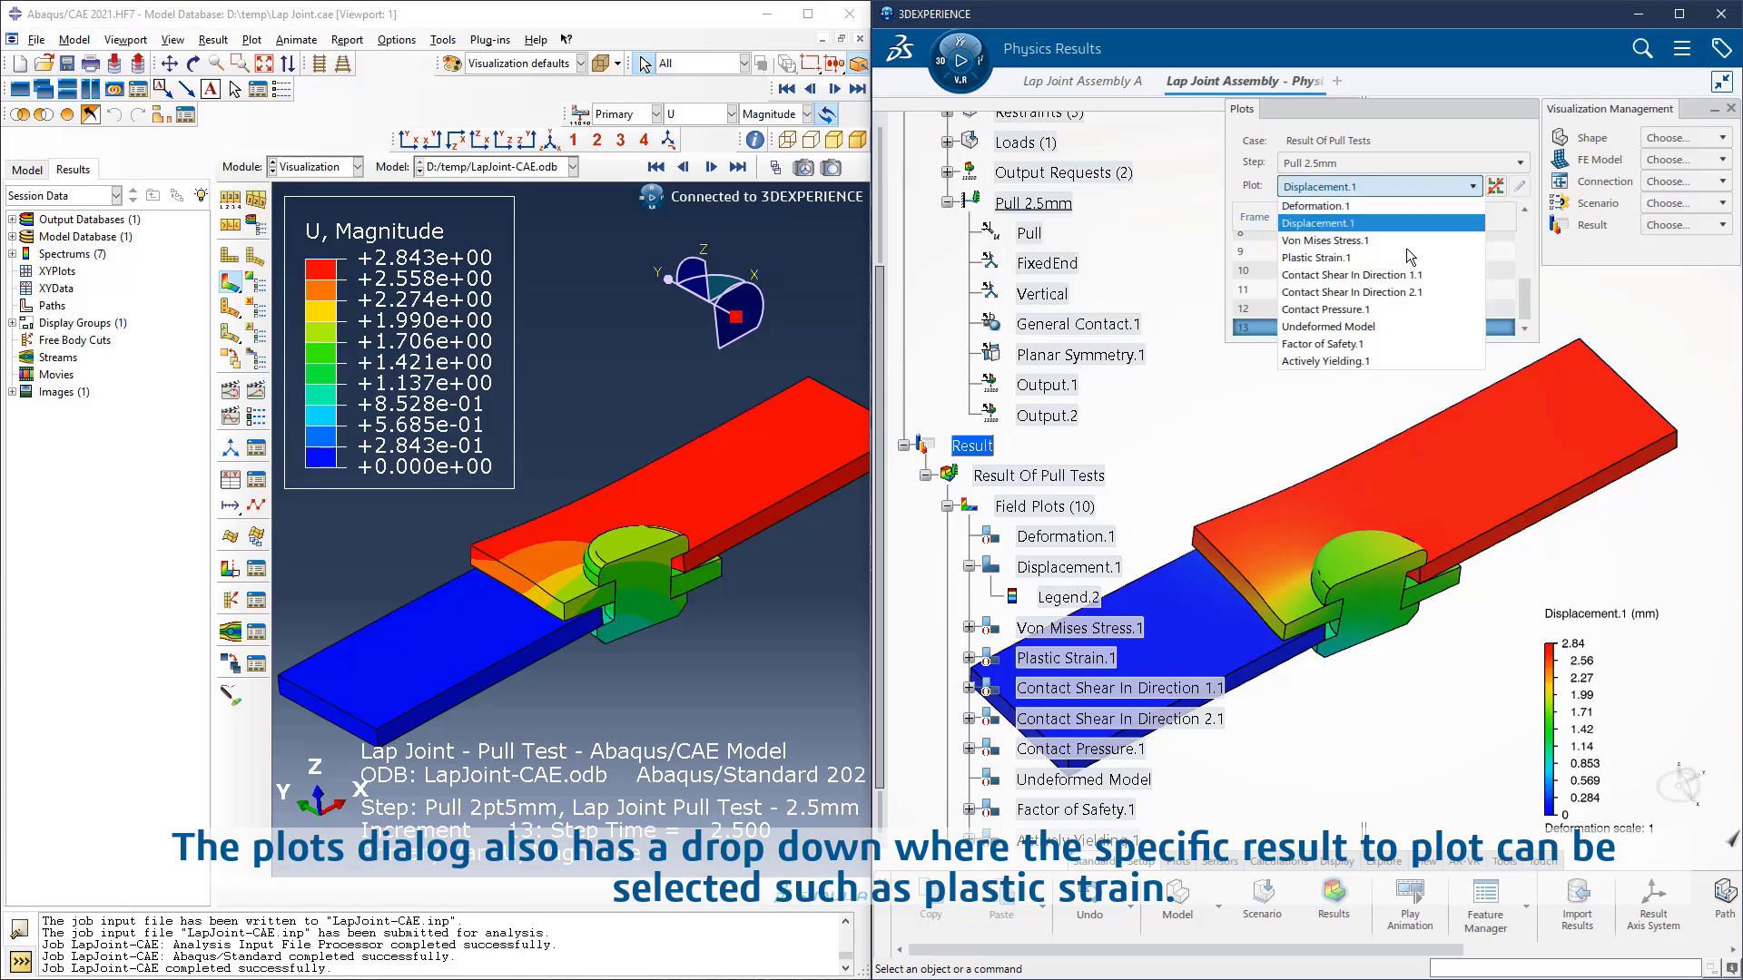
pyautogui.click(1359, 259)
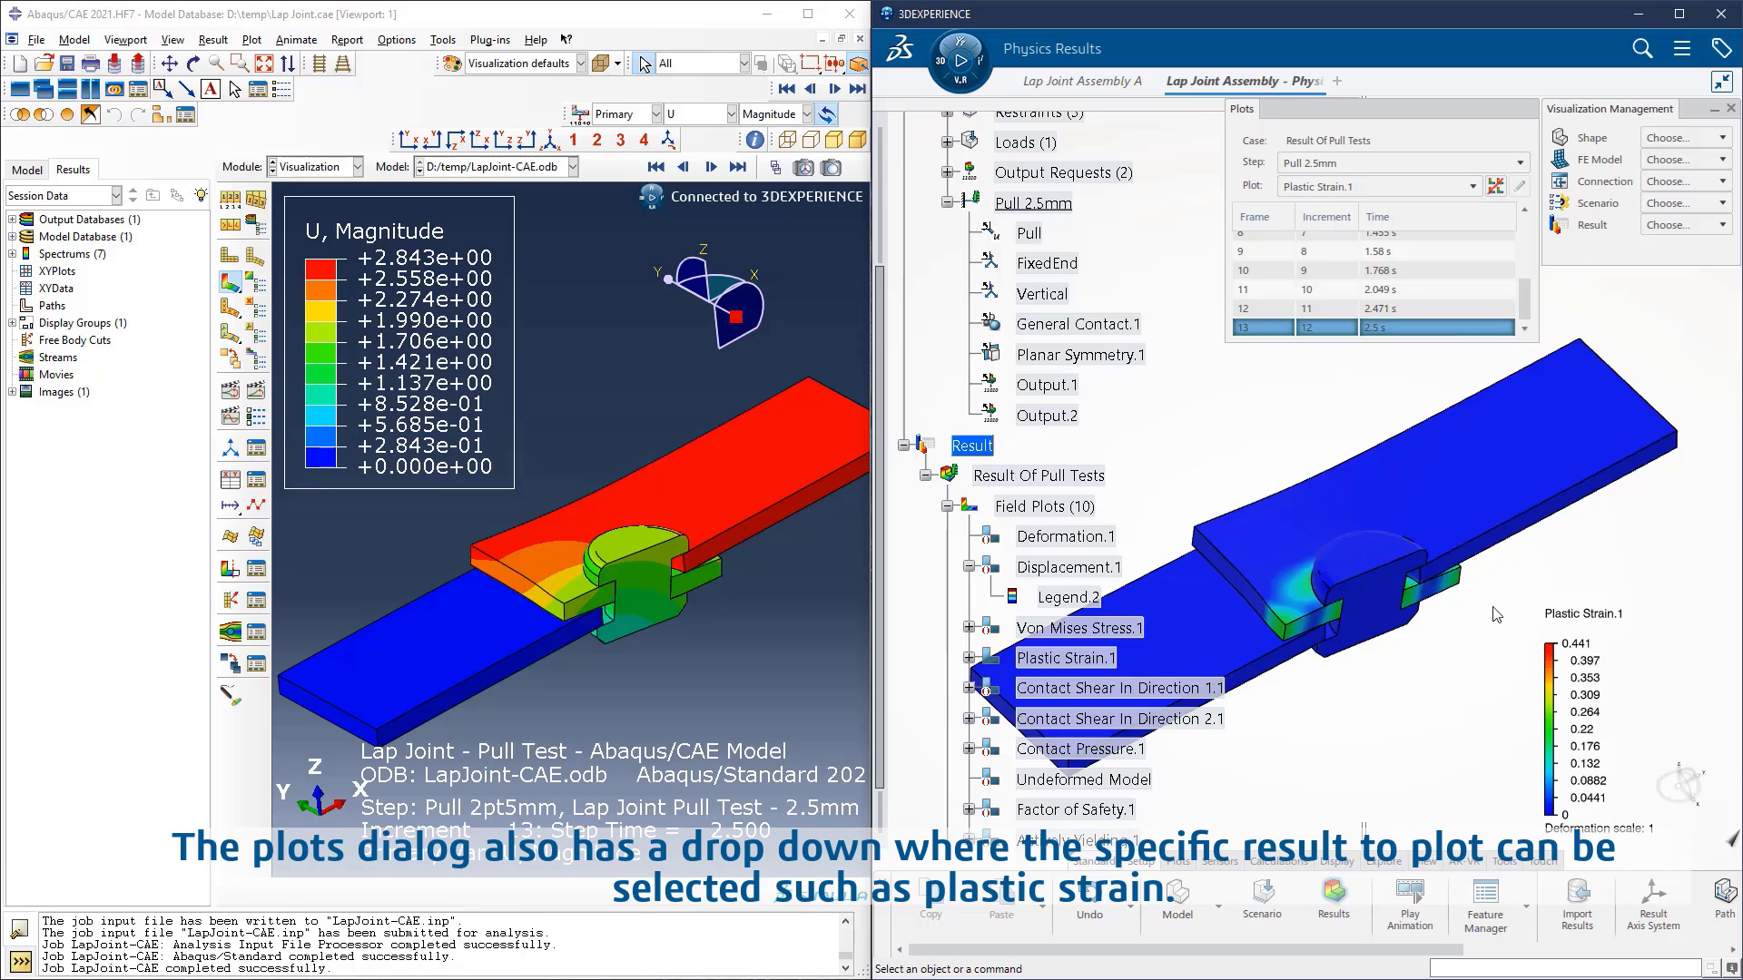
# Step: Switch to Abaqus/CAE and change the contoured result to plastic strain PE
pyautogui.click(730, 115)
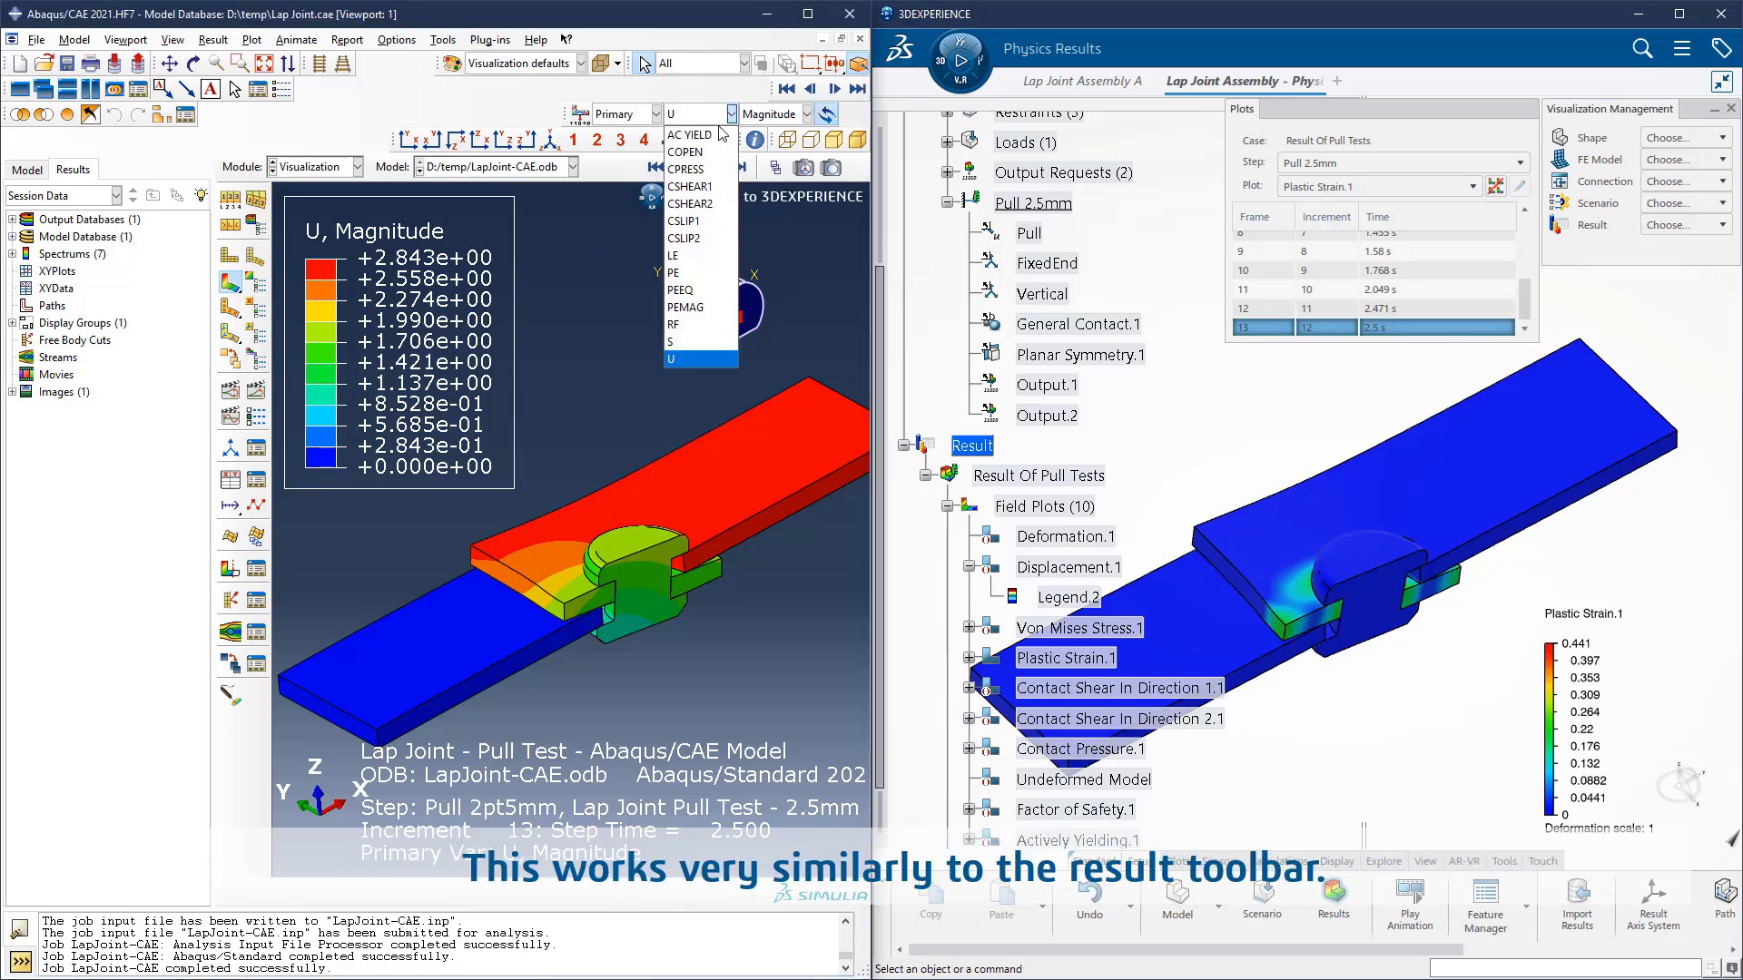
pyautogui.click(685, 272)
pyautogui.keyDown('ctrl'); pyautogui.keyDown('alt'); pyautogui.moveTo(625, 384); pyautogui.dragTo(632, 420); pyautogui.keyUp('alt'); pyautogui.keyUp('ctrl')
pyautogui.scroll(5, 634, 425)
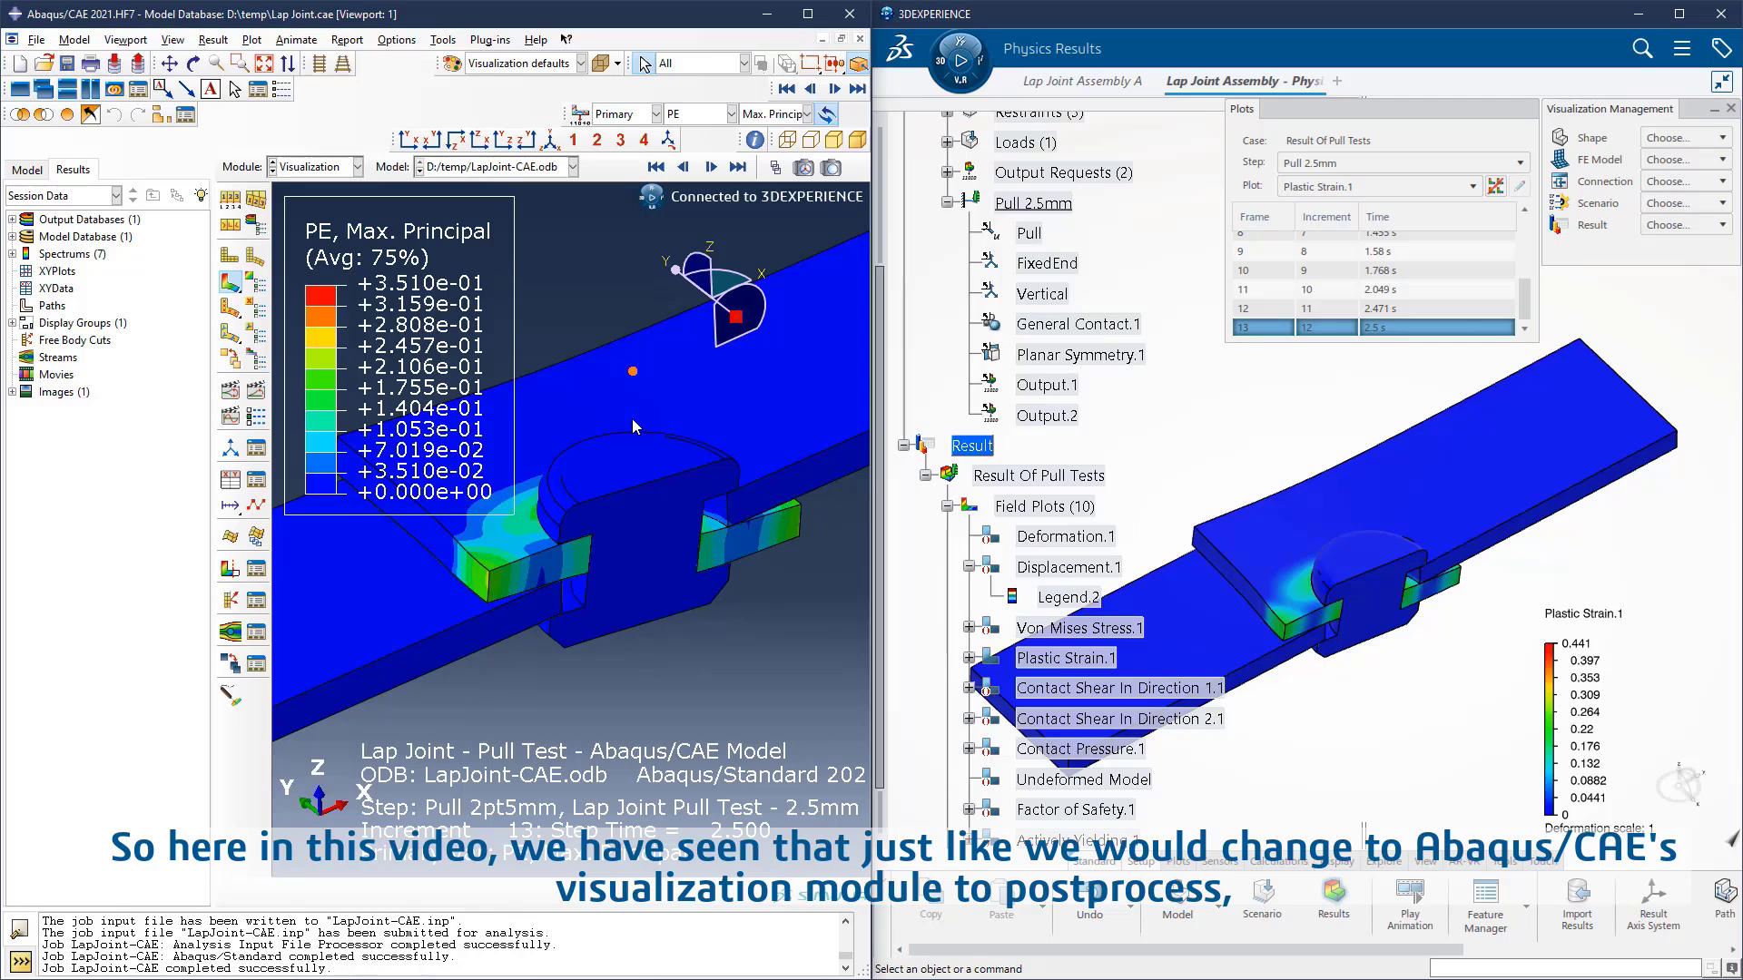
# Step: Switch to 3DEXPERIENCE and turn off smooth colors for the Plastic Strain.1 legend
pyautogui.click(1600, 589)
pyautogui.scroll(5, 1600, 589)
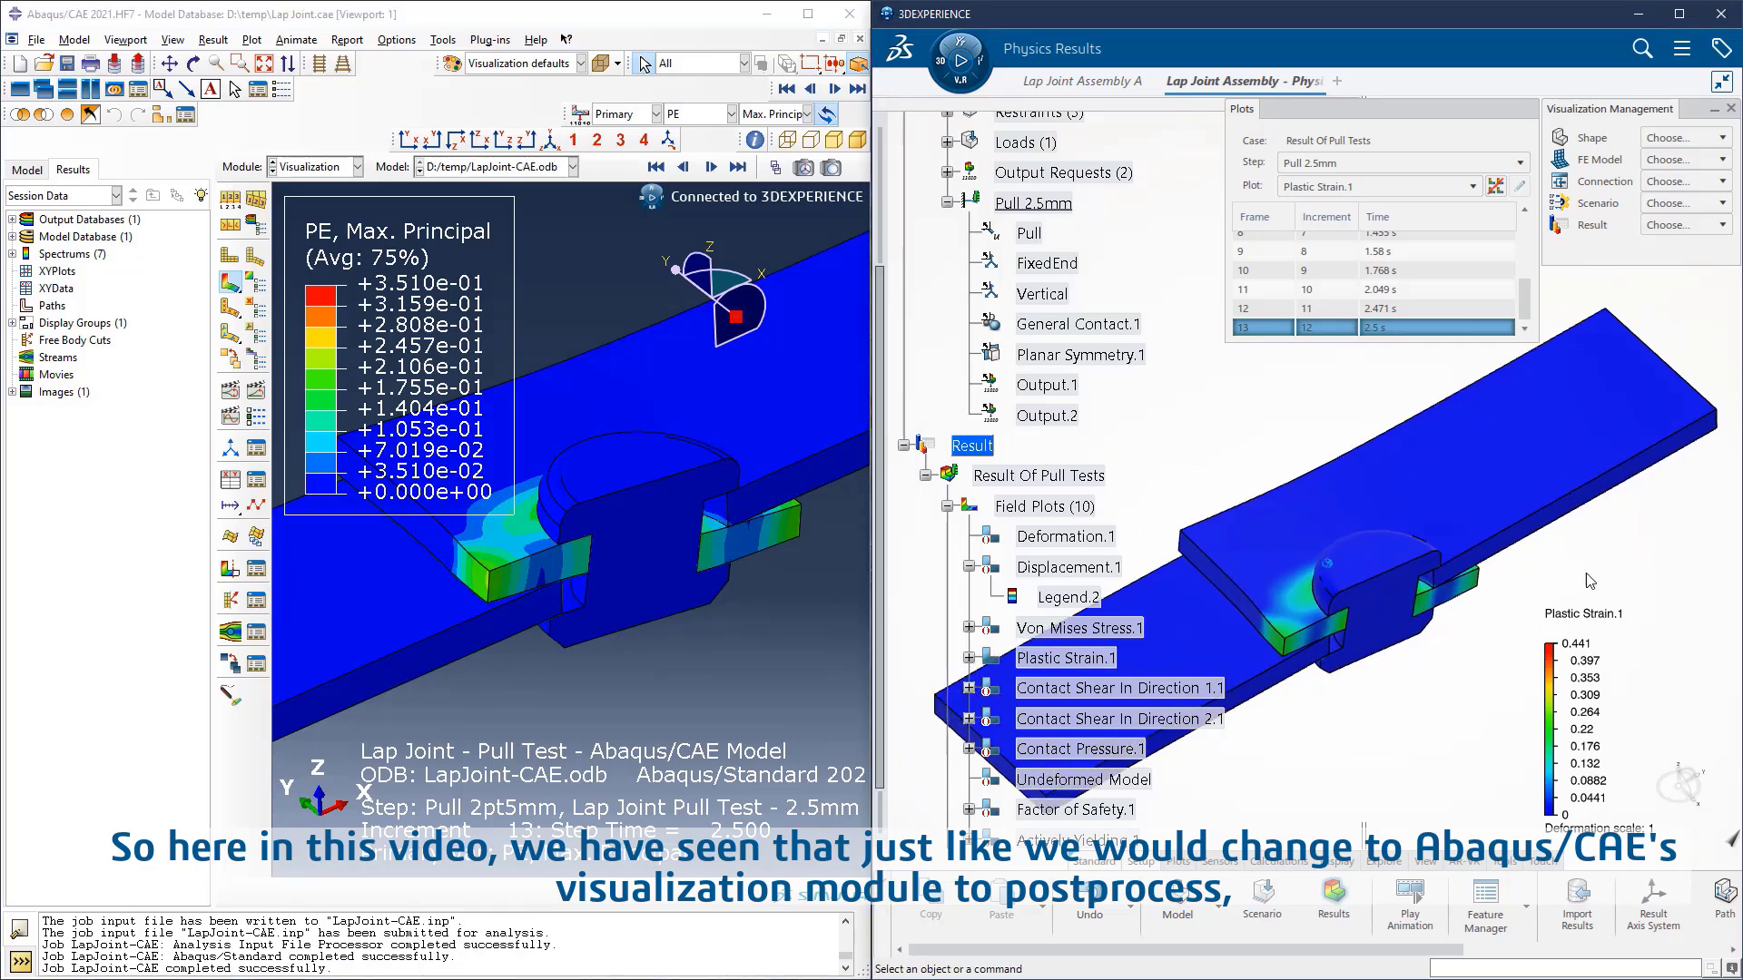
pyautogui.doubleClick(1601, 717)
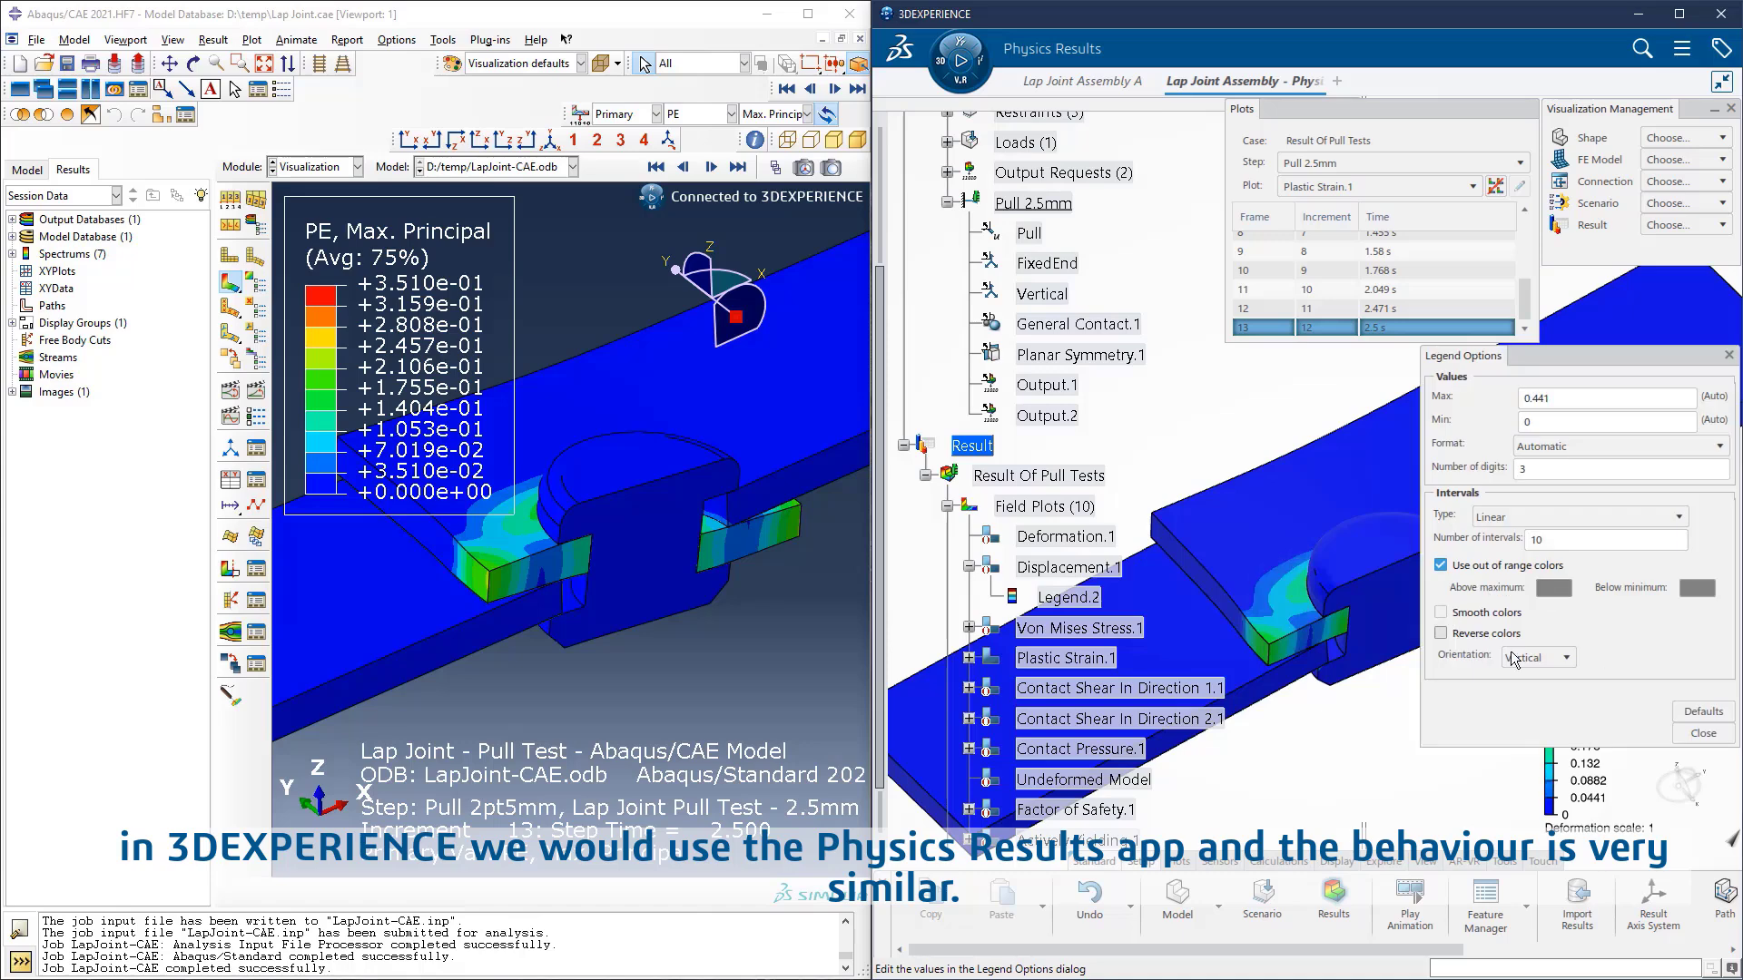
pyautogui.click(1702, 734)
pyautogui.moveTo(1596, 619); pyautogui.dragTo(1586, 603, button='middle')
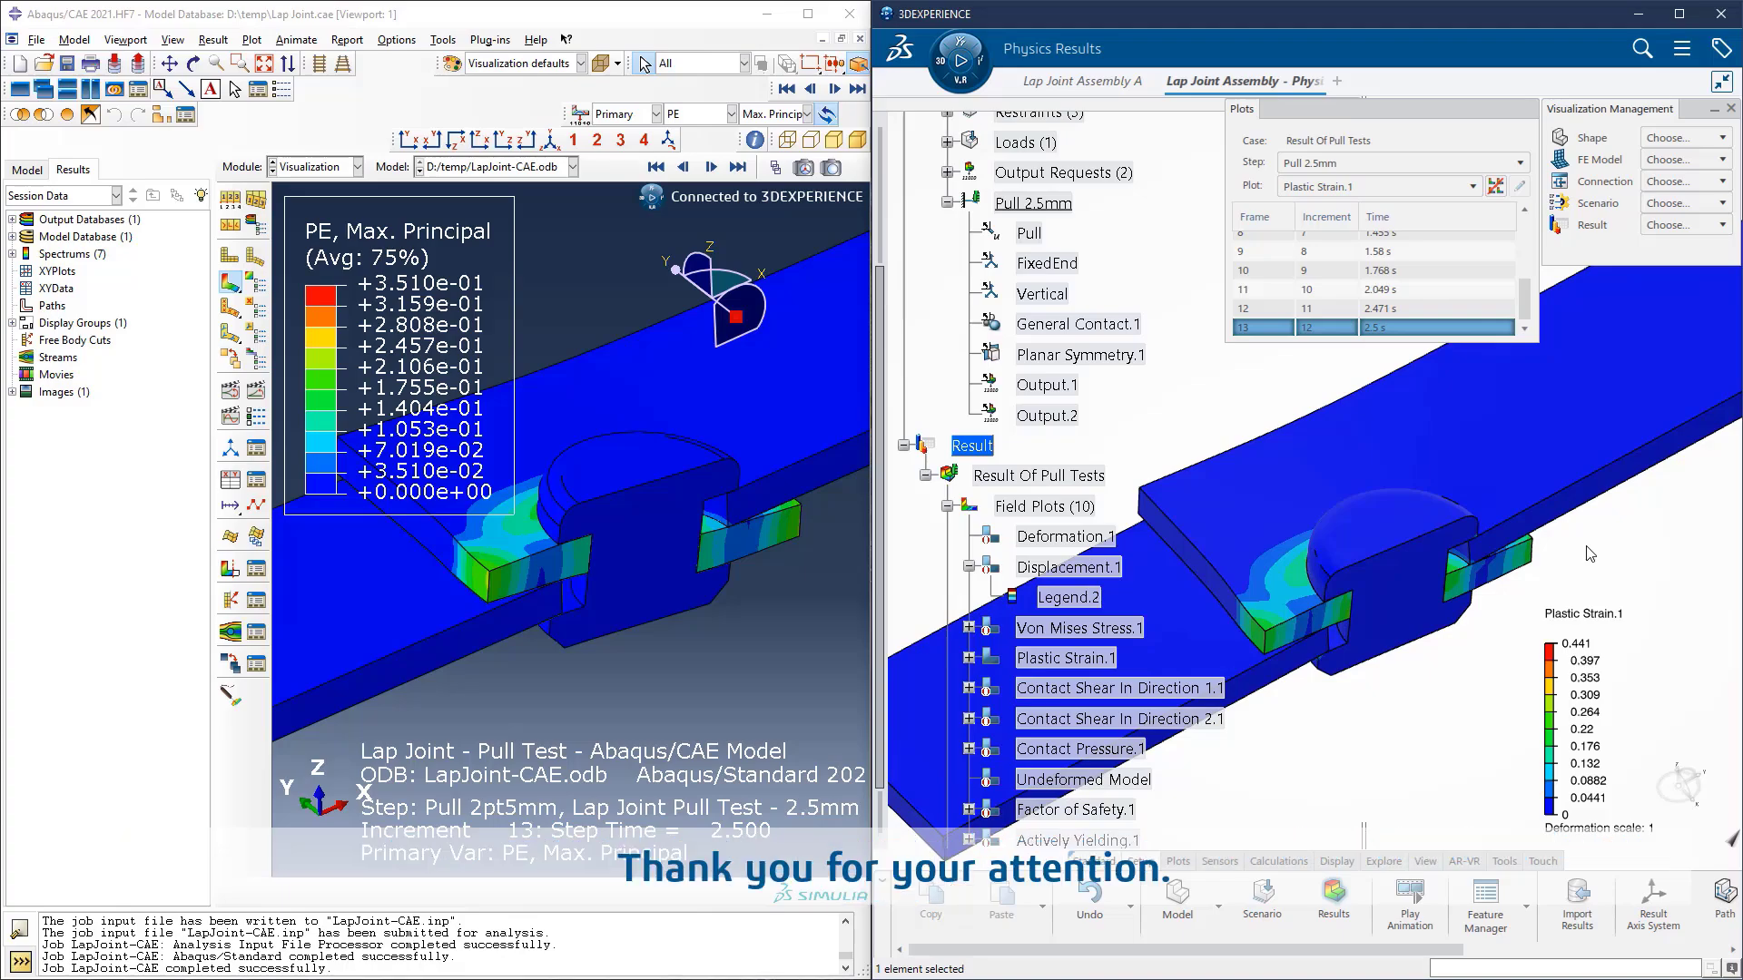